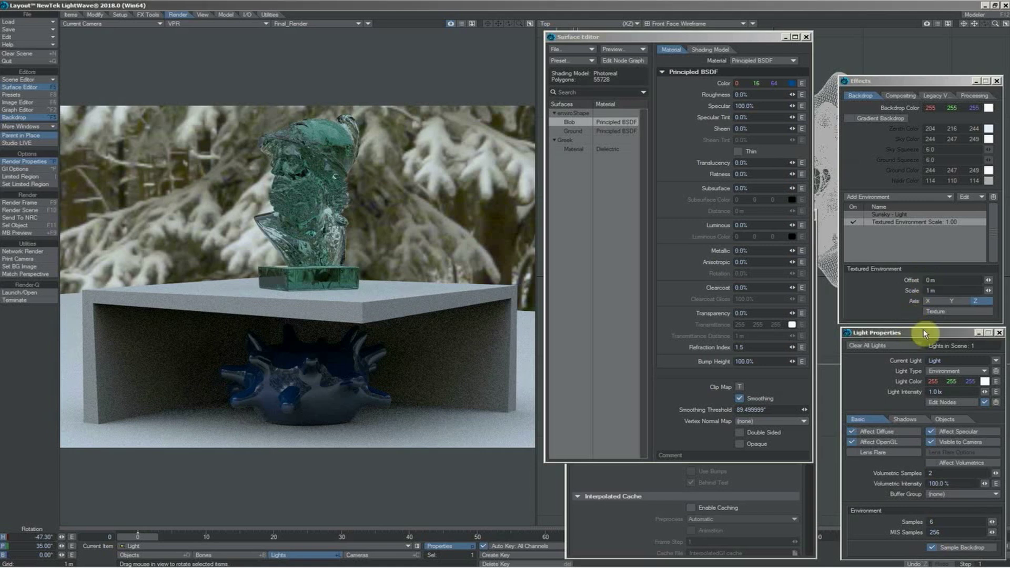
- Remove Sunsky so only the Textured Environment backdrop remains, and bring Render Properties forward
left_click_drag(914, 333, 915, 329)
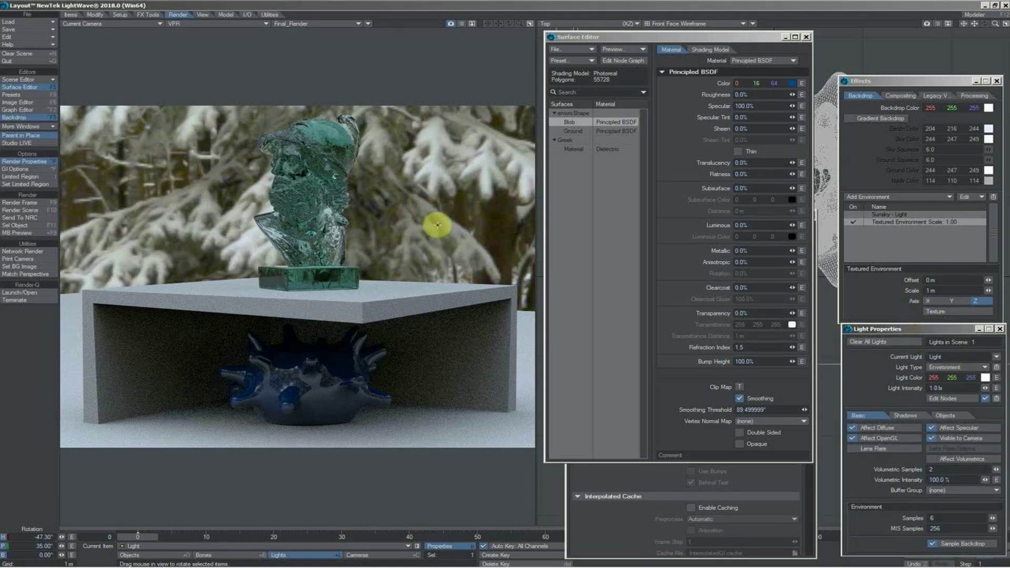
right_click(887, 218)
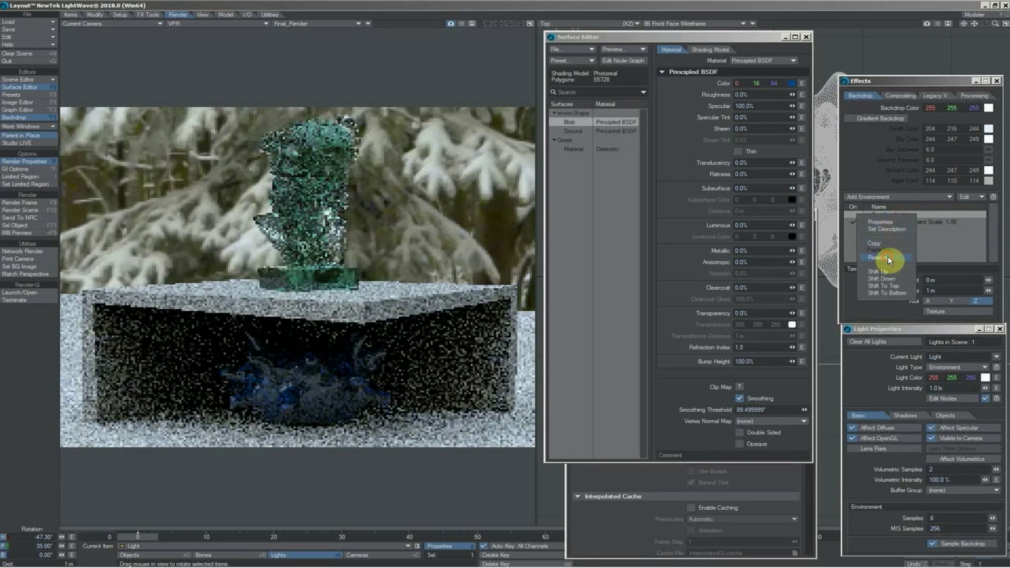
left_click(889, 258)
left_click(895, 213)
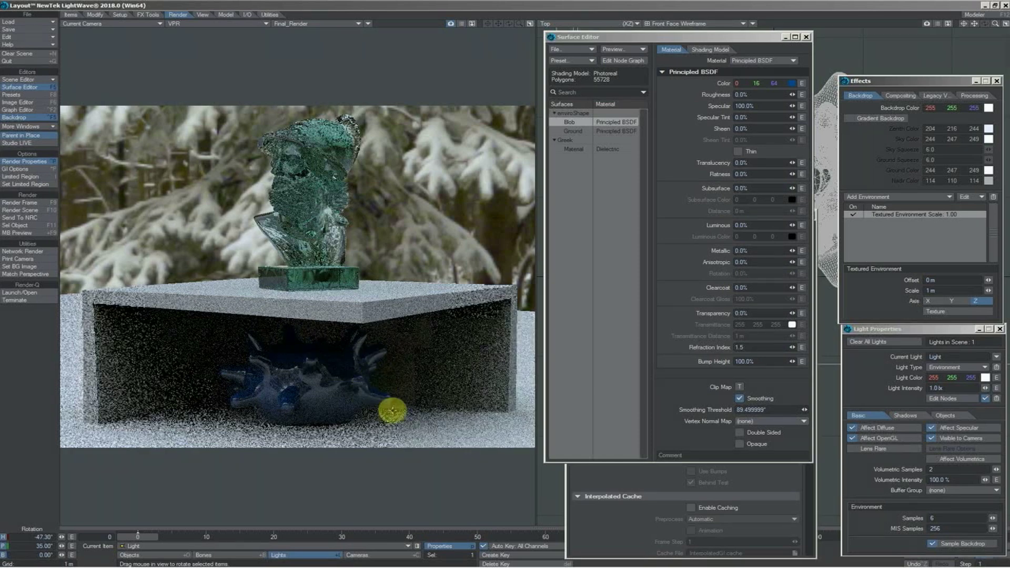
left_click(591, 525)
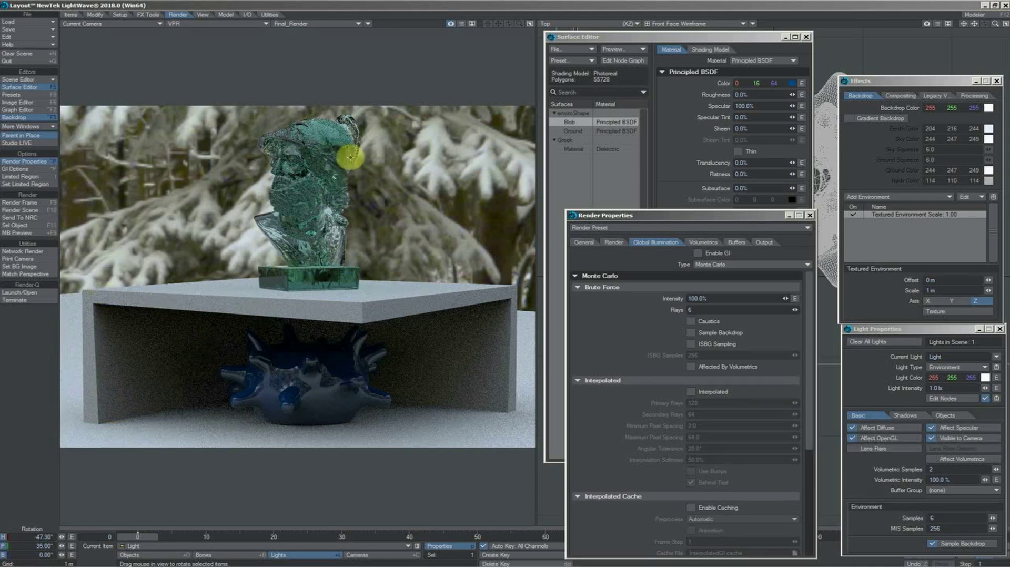
- Disable the scene light in Scene Editor and enable GI with Sample Backdrop
left_click(937, 518)
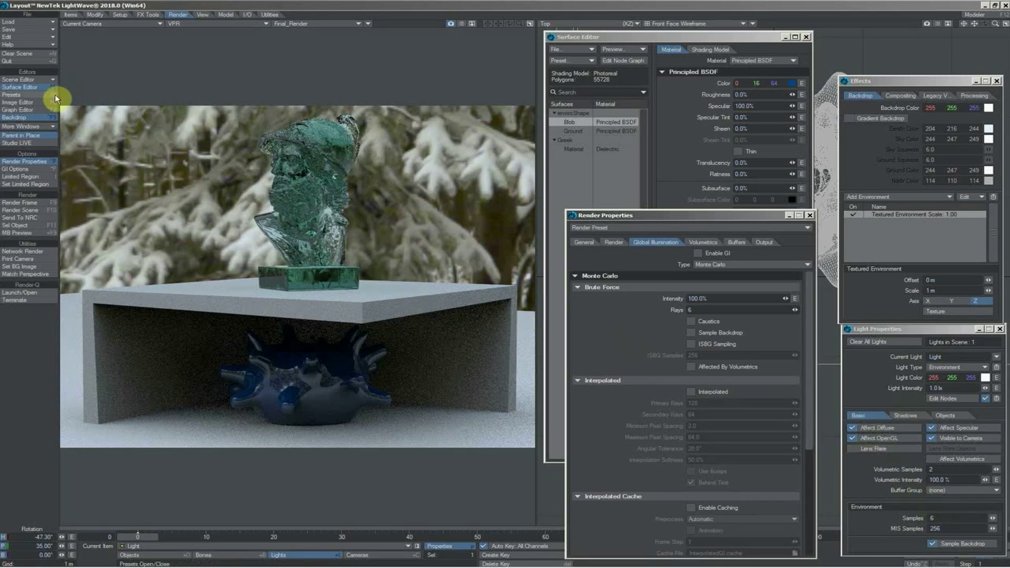
left_click(37, 80)
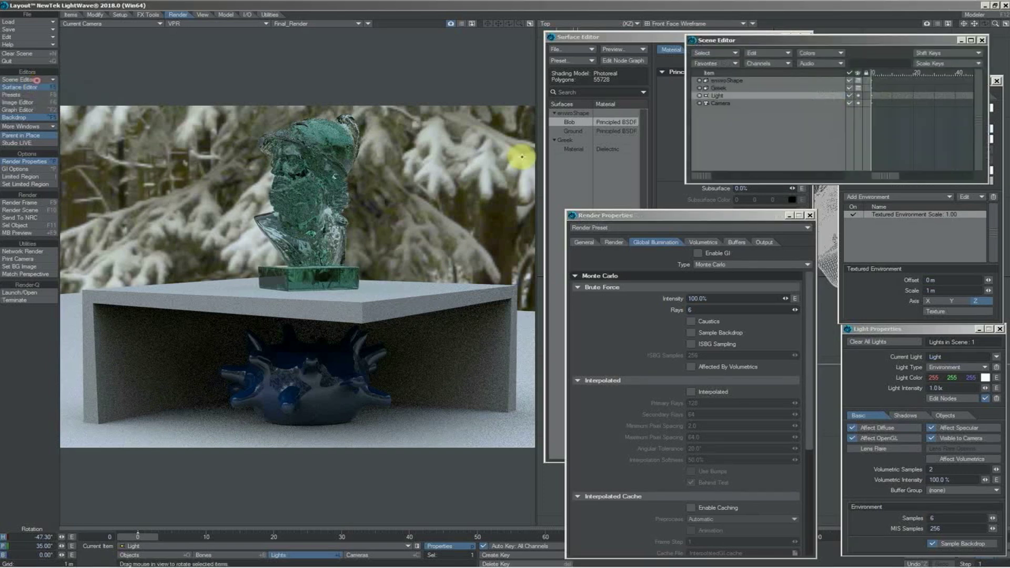
left_click(850, 96)
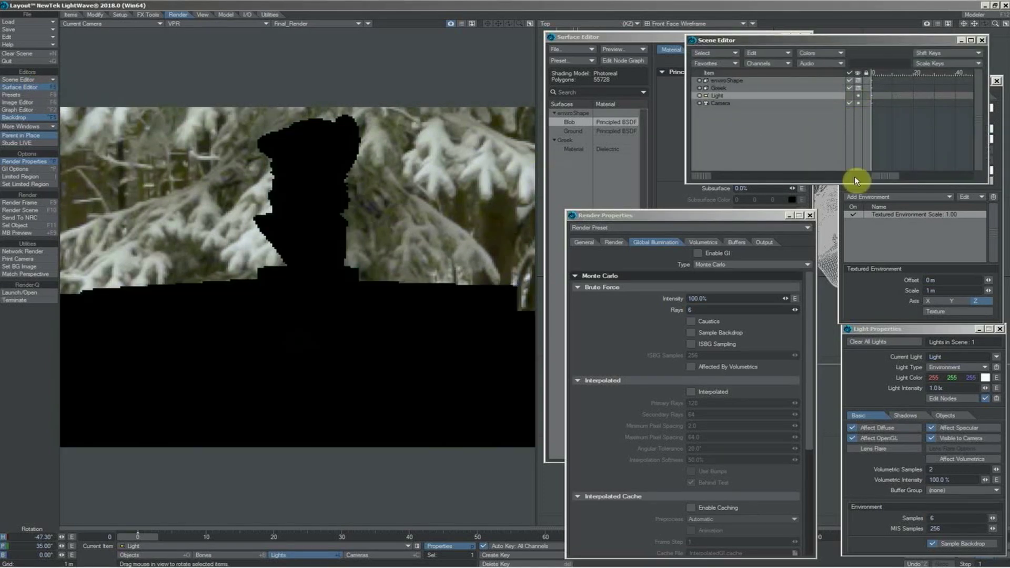
left_click(699, 252)
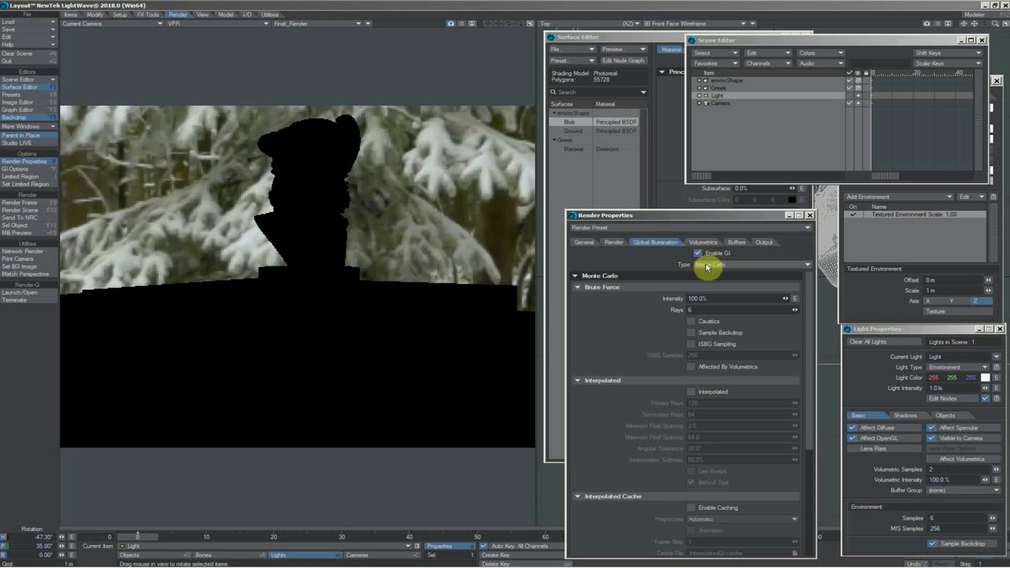
left_click(692, 332)
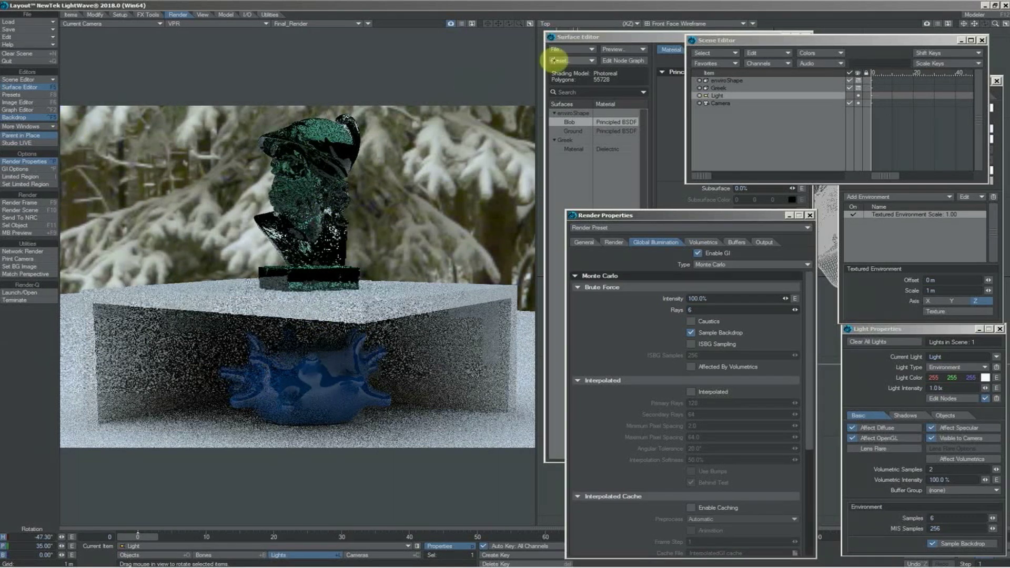
- Set Blob, Ground and Greek Material reflection and refraction to Raytrace + Backdrop
left_click(584, 42)
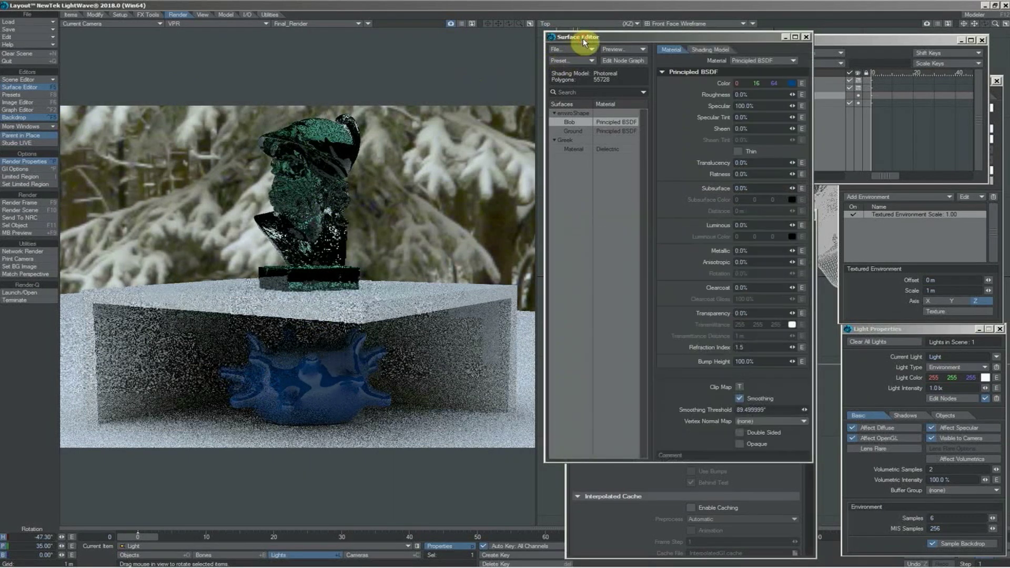
left_click(703, 49)
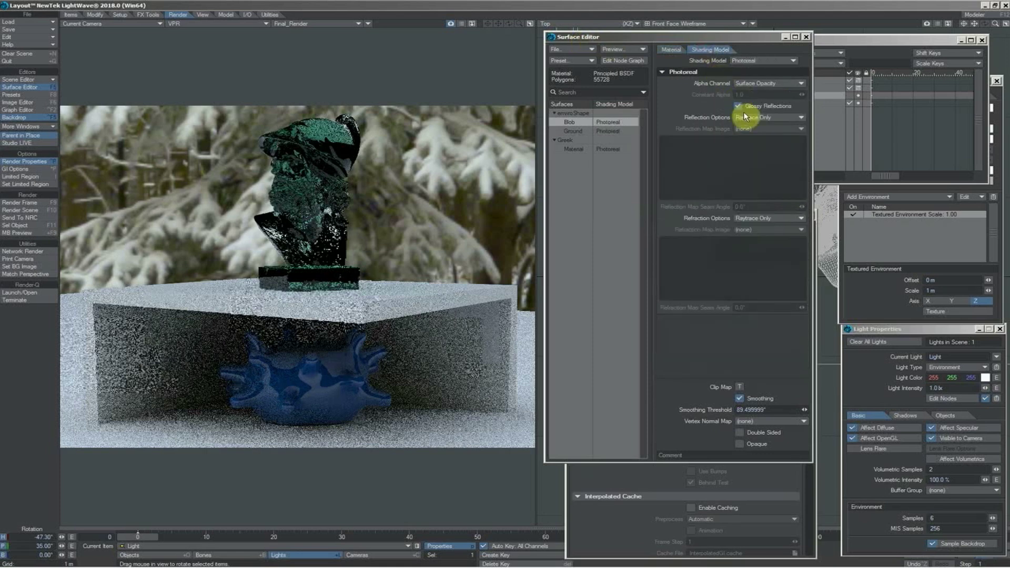
left_click(574, 131, "shift")
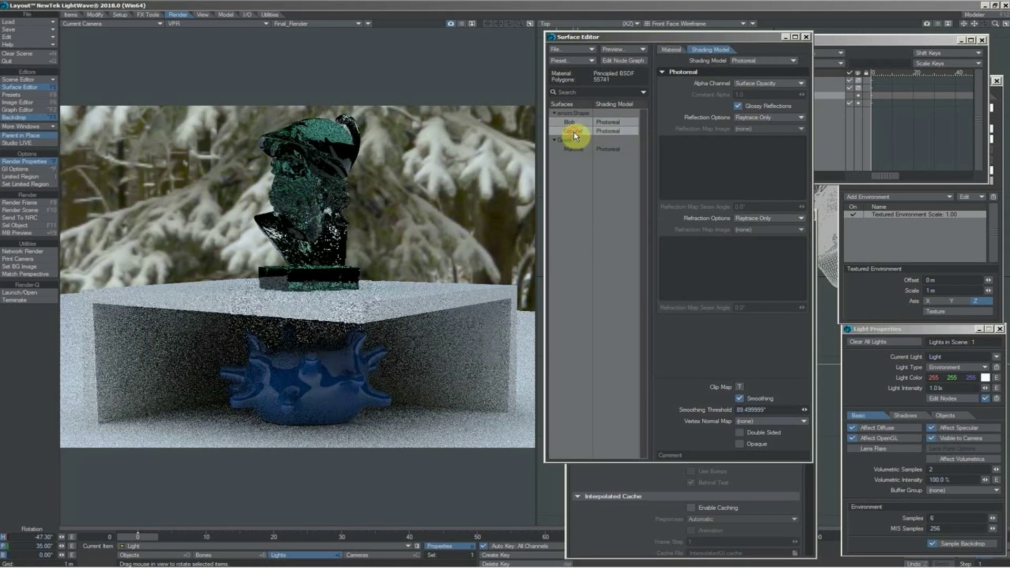
left_click(573, 151, "shift")
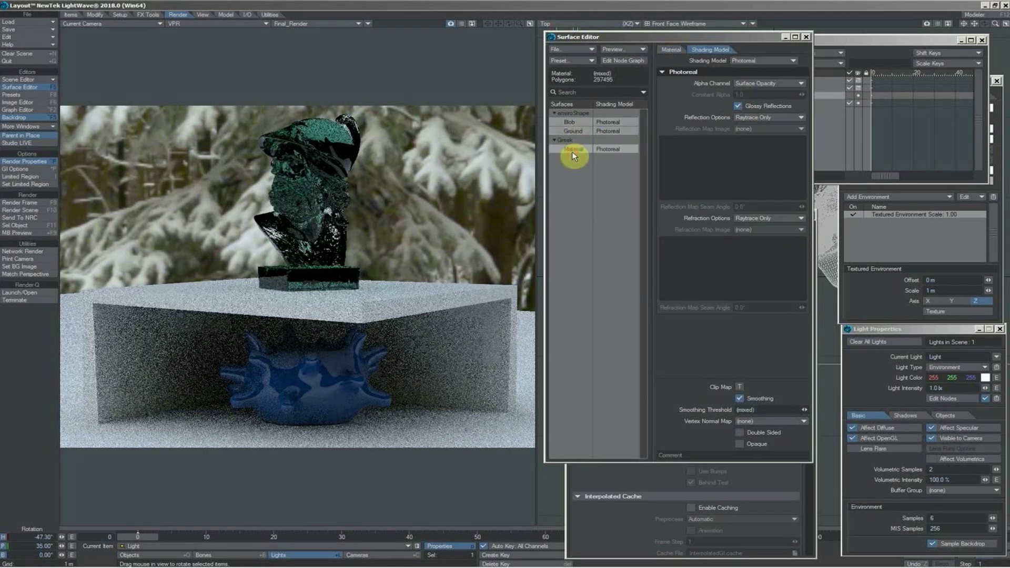
left_click(764, 121)
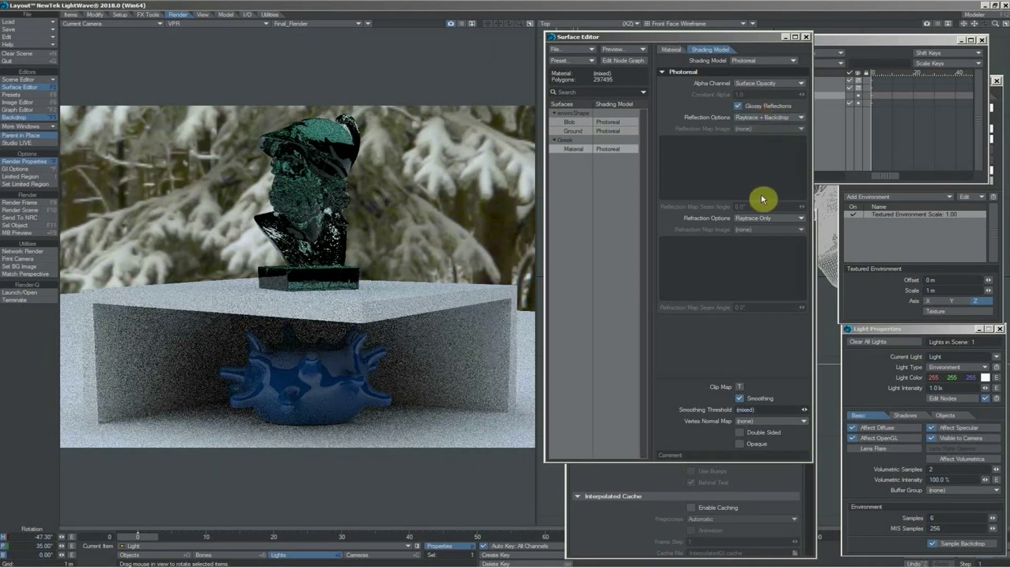
left_click(768, 111)
left_click(757, 217)
left_click(757, 212)
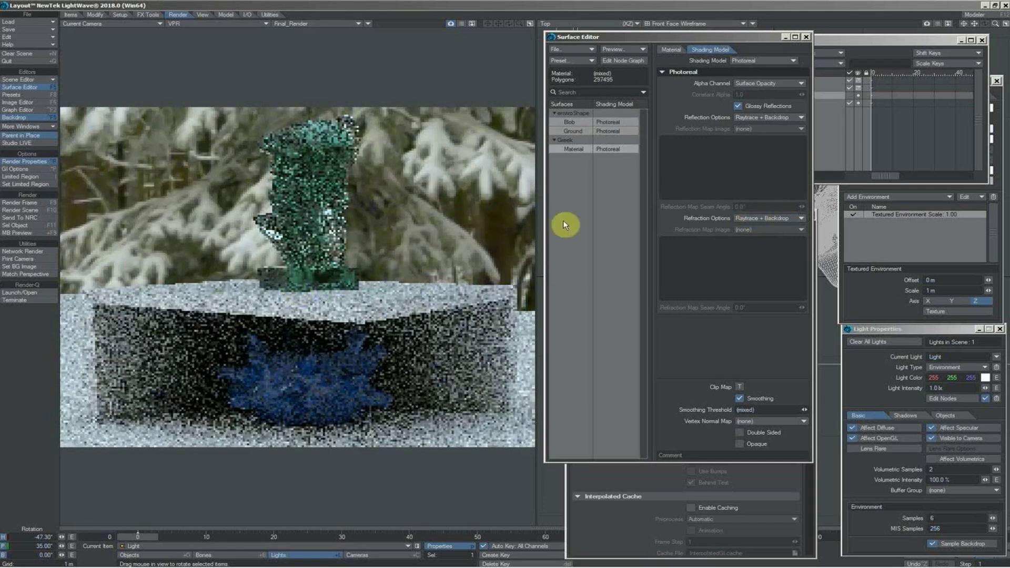
key("ctrl+f")
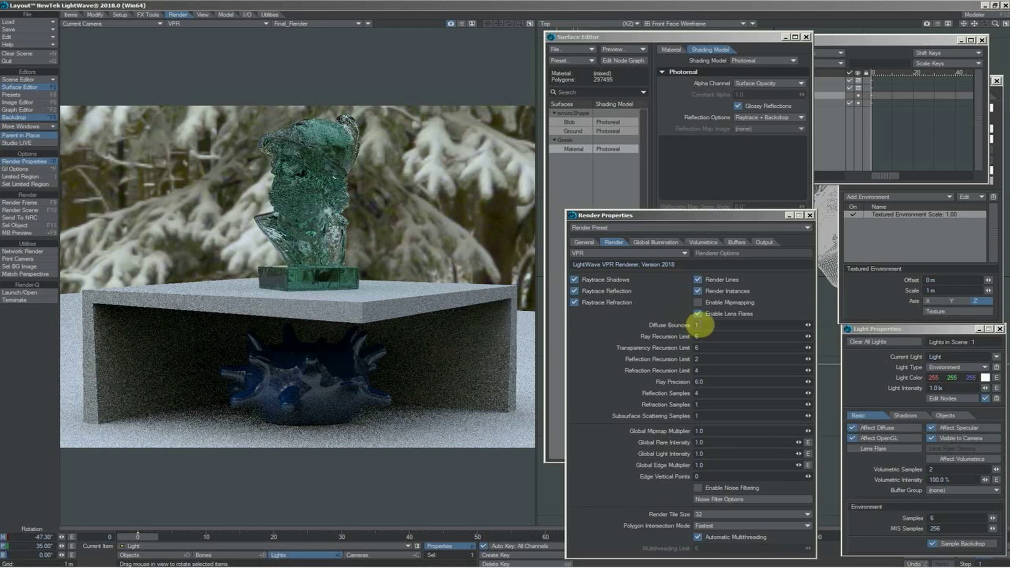
- Show the Global Illumination tab of Render Properties
left_click(651, 241)
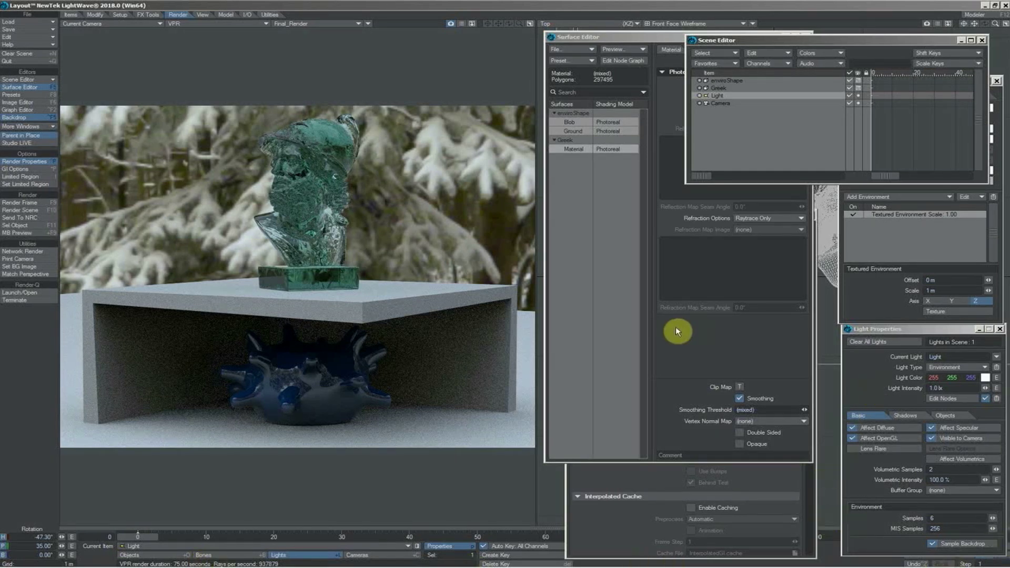
- Tick Sample Backdrop on the Global Illumination tab, then bring the Surface Editor forward
left_click(601, 484)
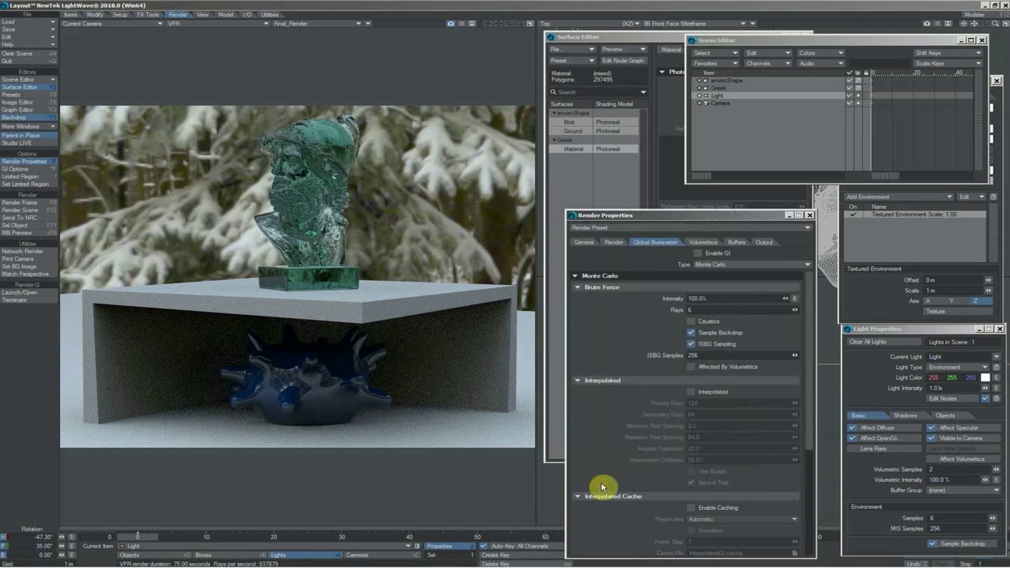
left_click(708, 333)
left_click(650, 184)
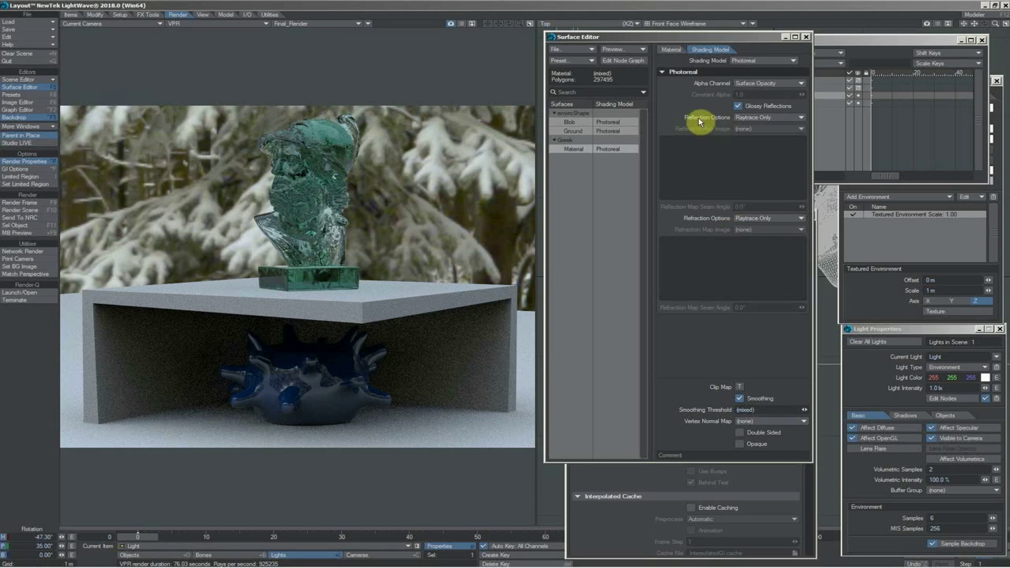
- Try Raytrace + Backdrop and Raytrace Only for reflection and refraction, leaving refraction on Raytrace + Backdrop
left_click(755, 116)
left_click(756, 109)
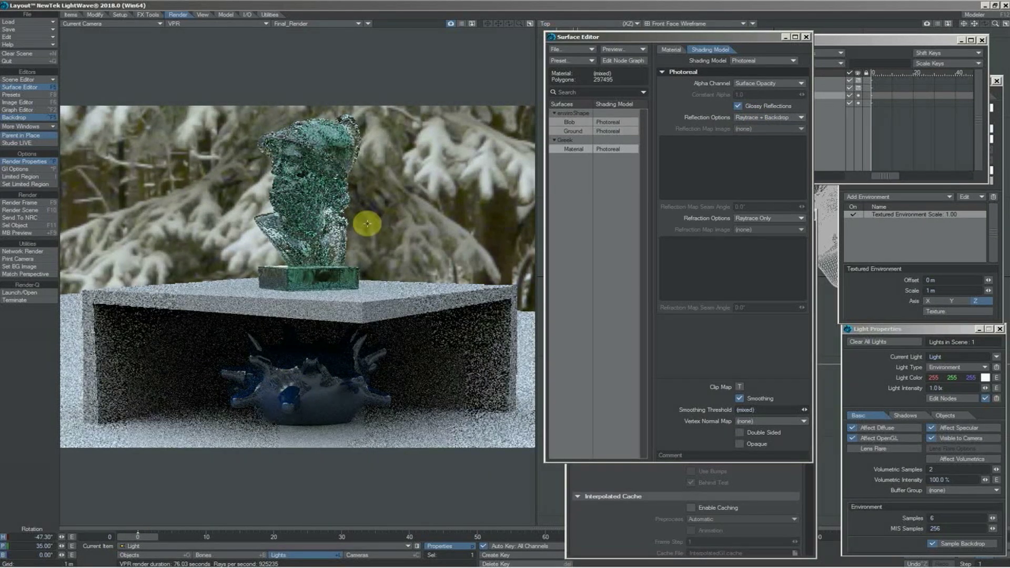
left_click(756, 218)
left_click(756, 209)
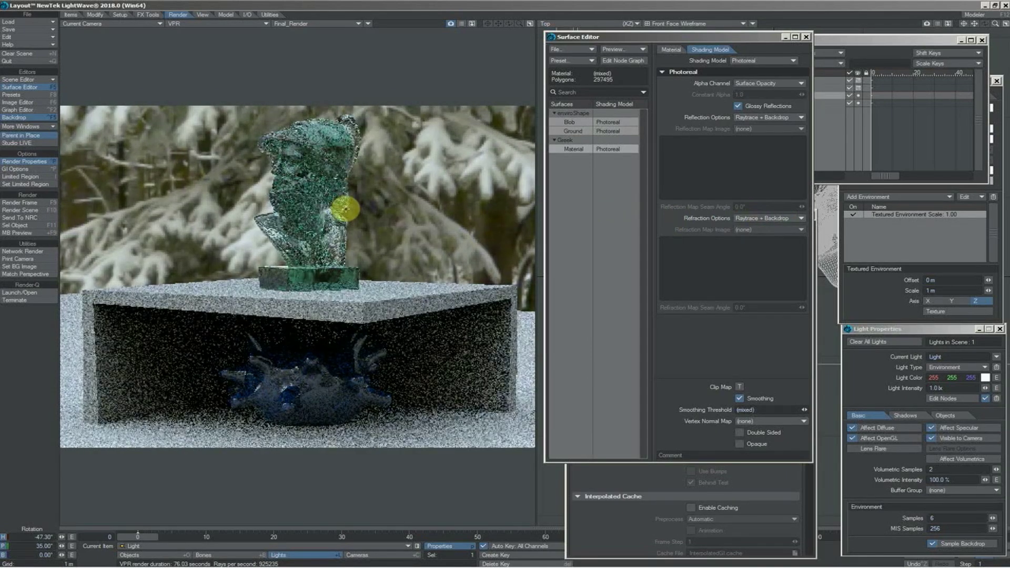
left_click(748, 218)
left_click(749, 226)
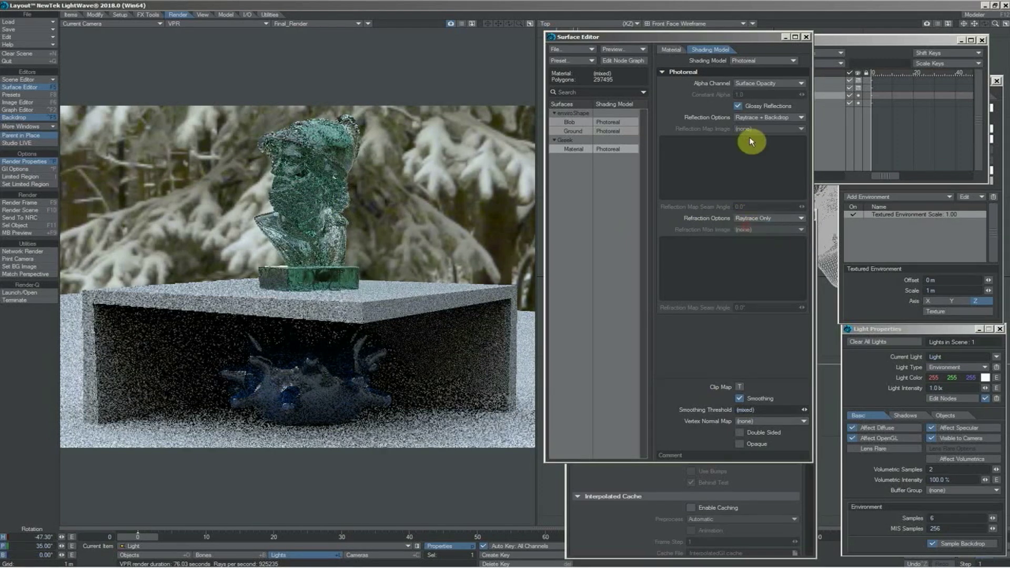
left_click(756, 119)
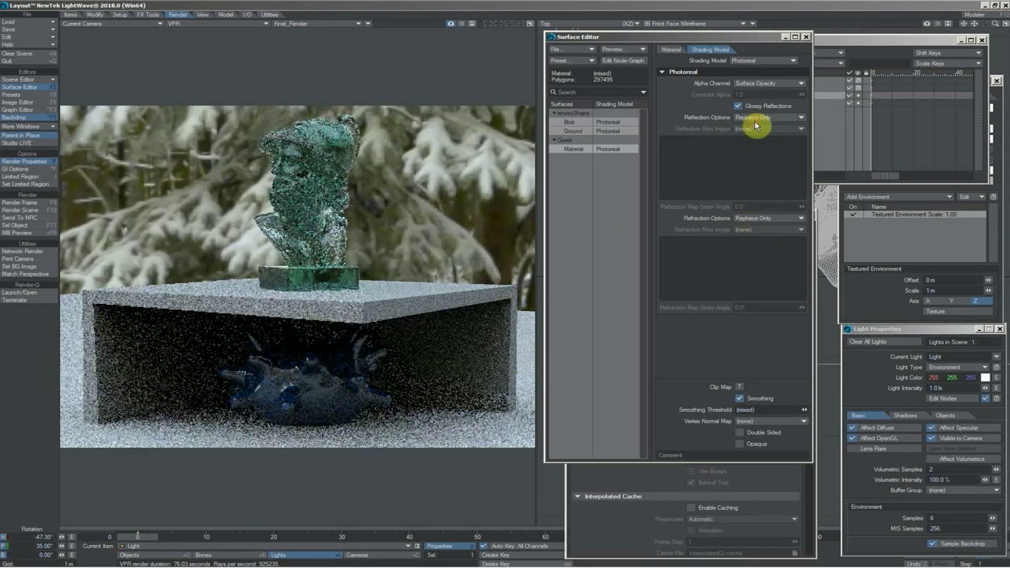
left_click(751, 219)
left_click(749, 210)
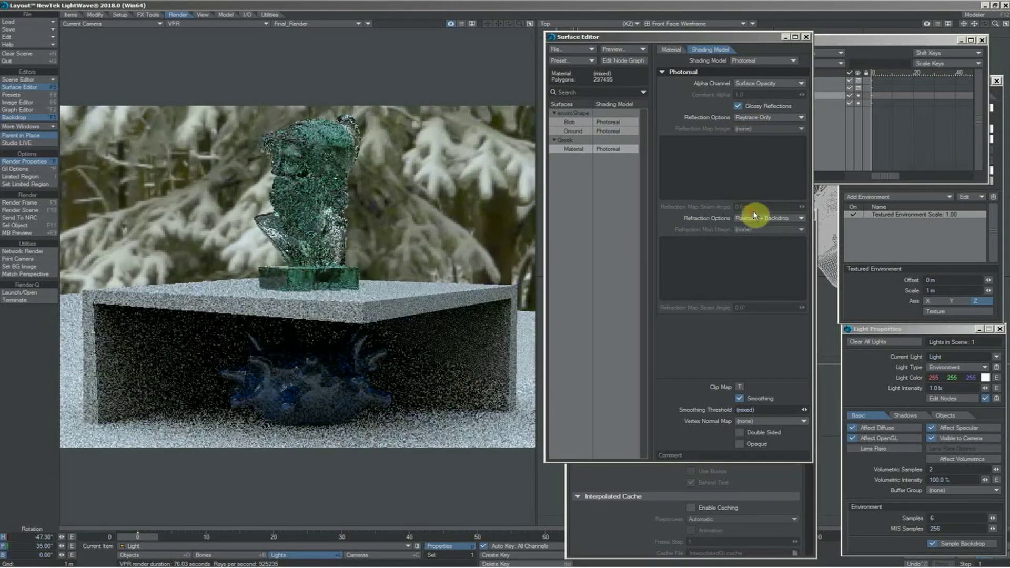
- Toggle the environment light's camera visibility off and on, and return refraction to Raytrace Only
left_click(947, 440)
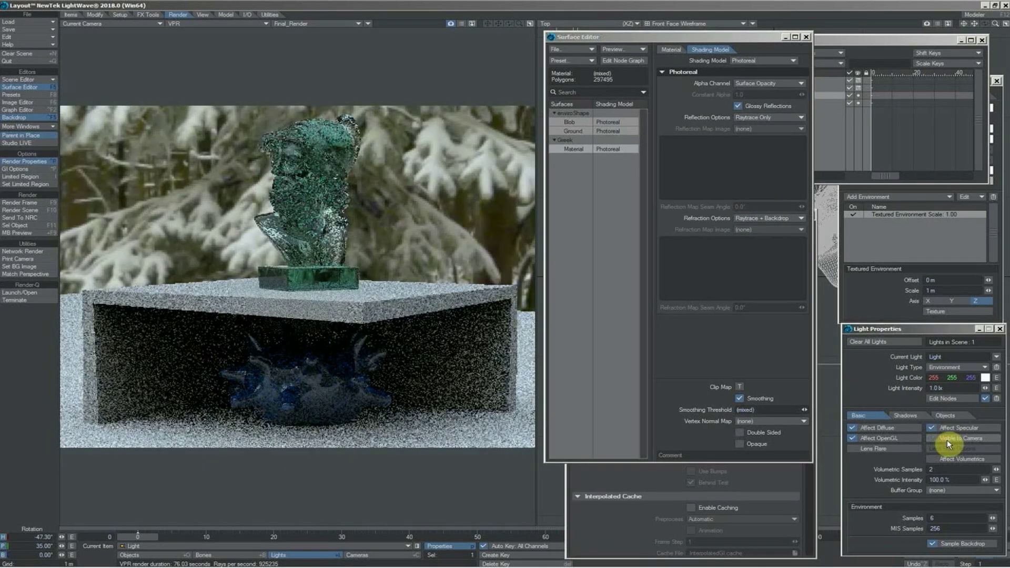
left_click(946, 440)
left_click(751, 218)
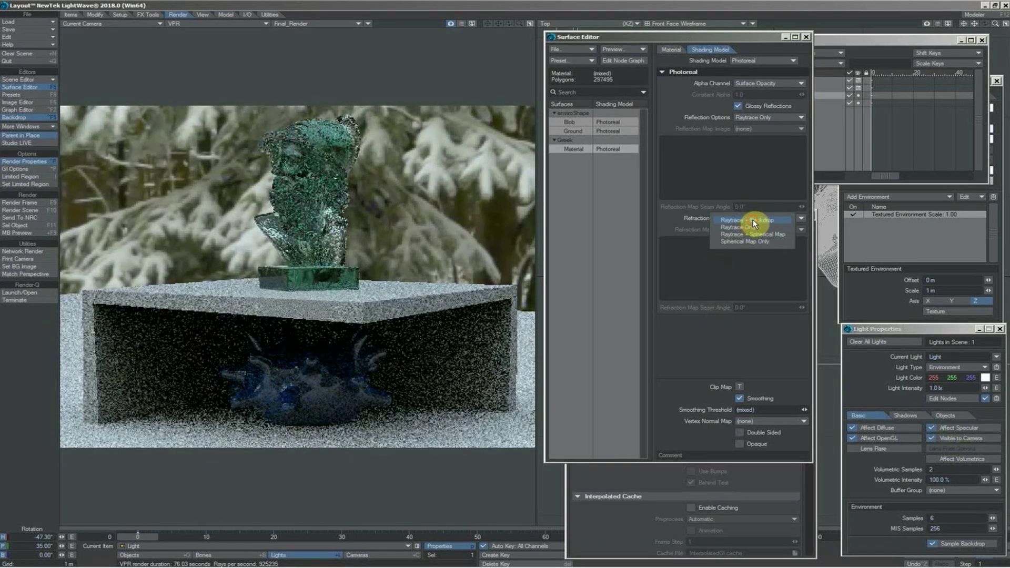
left_click(755, 227)
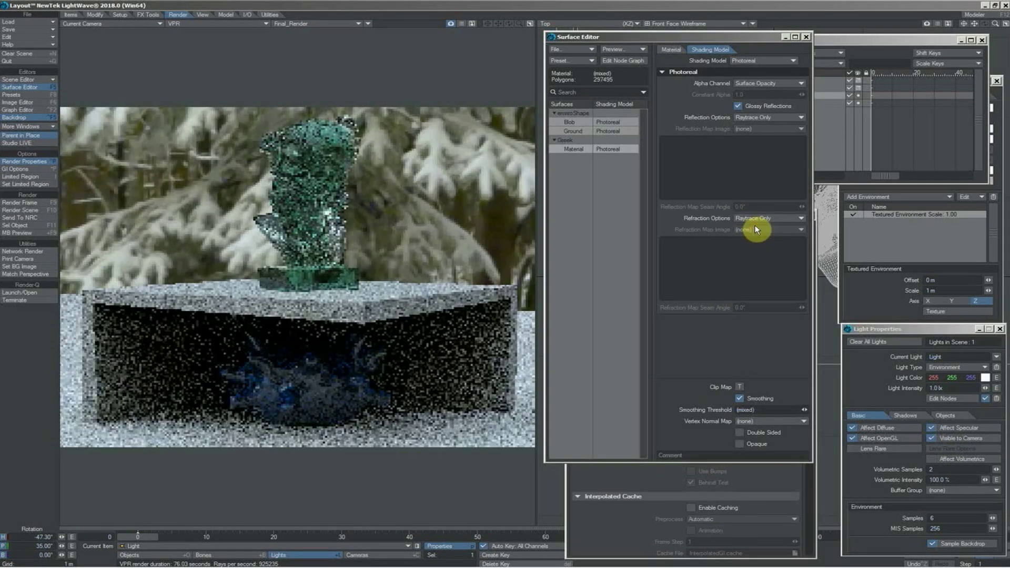
left_click(941, 439)
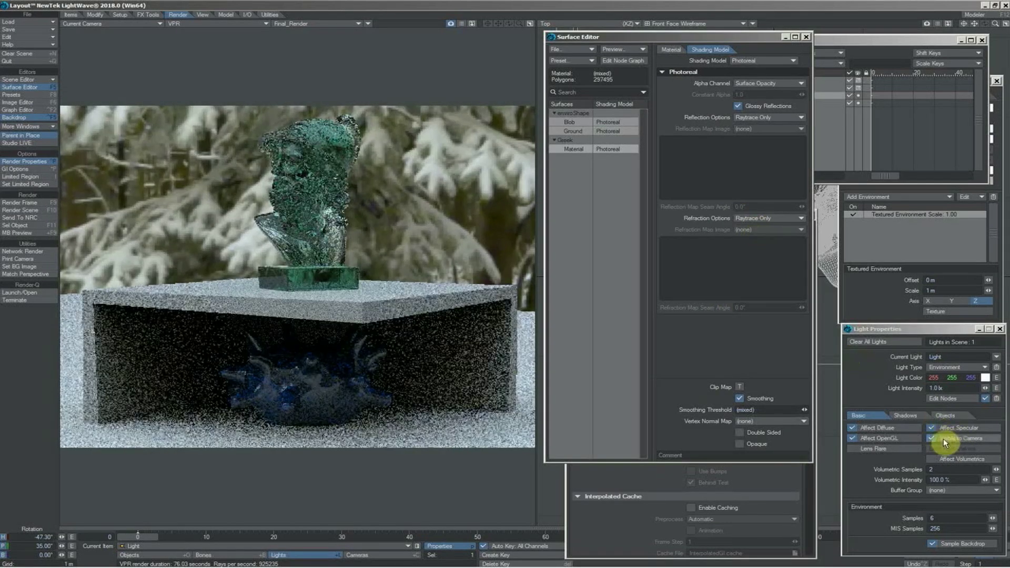
- Pick the glass surface from the render, add Blob and Ground, and set reflection to Raytrace + Backdrop
left_click(355, 366)
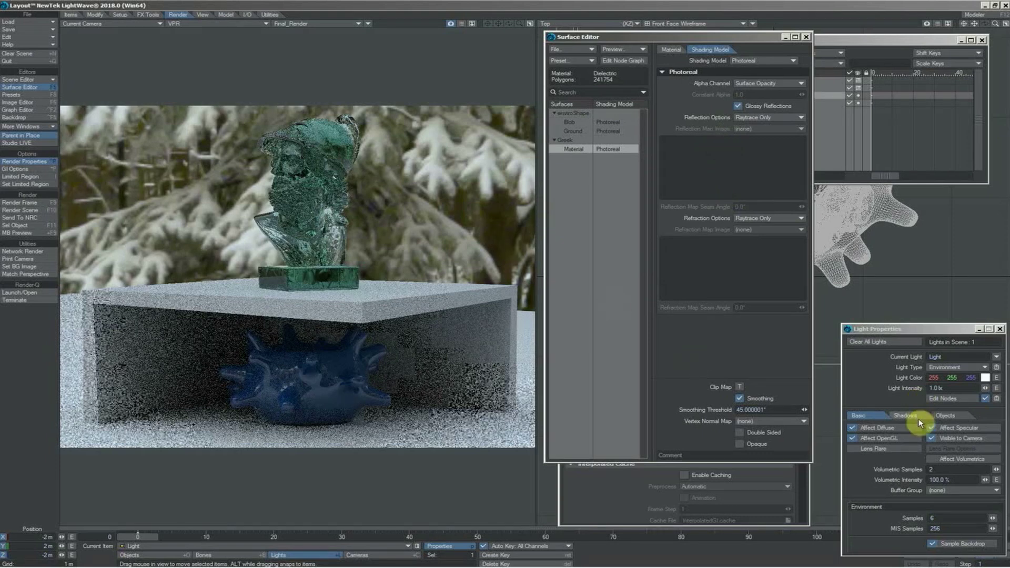
left_click(567, 124, "shift")
left_click(771, 116)
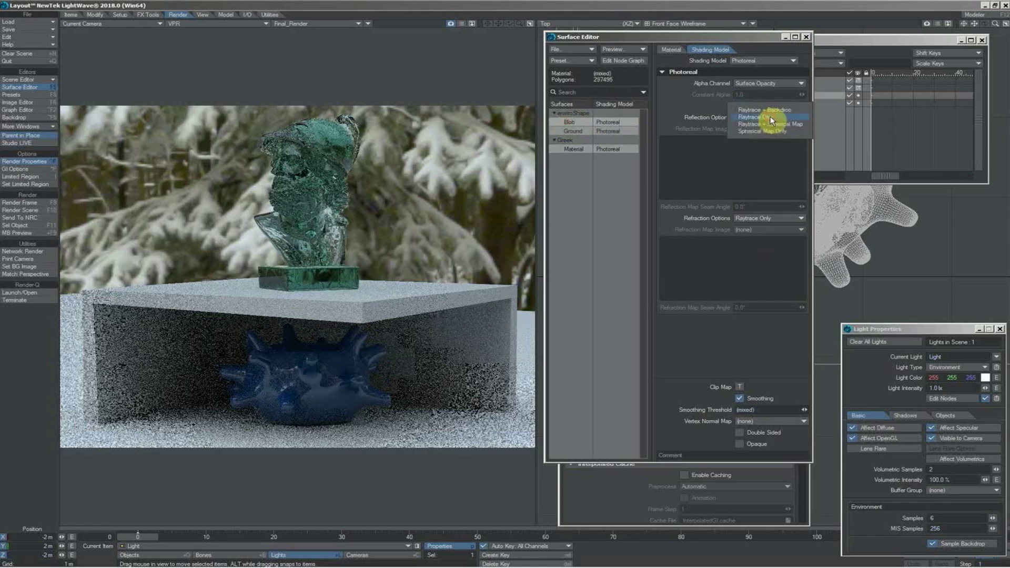
left_click(769, 109)
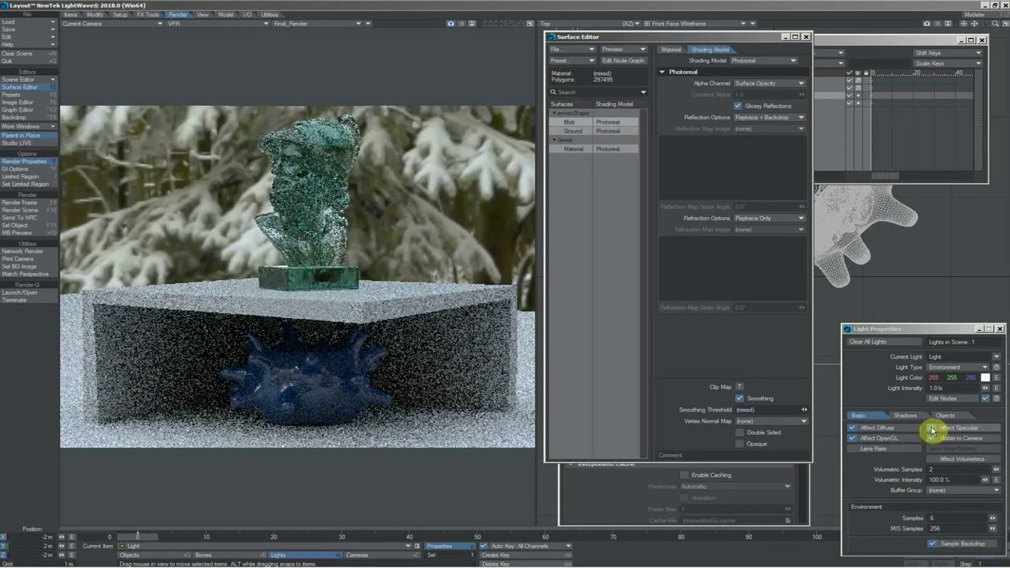
- Switch the environment light's Affect Specular on and back off
left_click(931, 427)
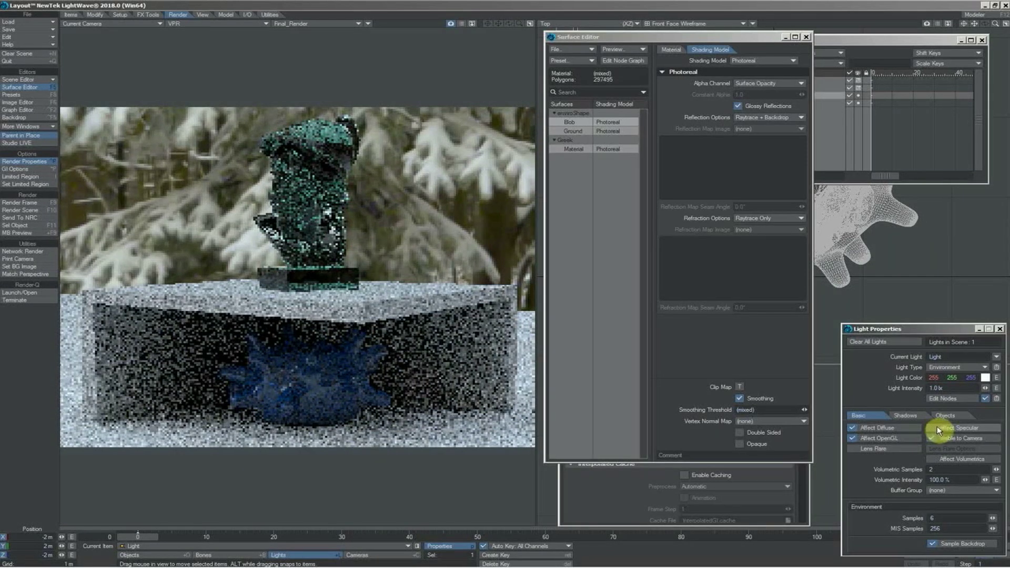
left_click(936, 426)
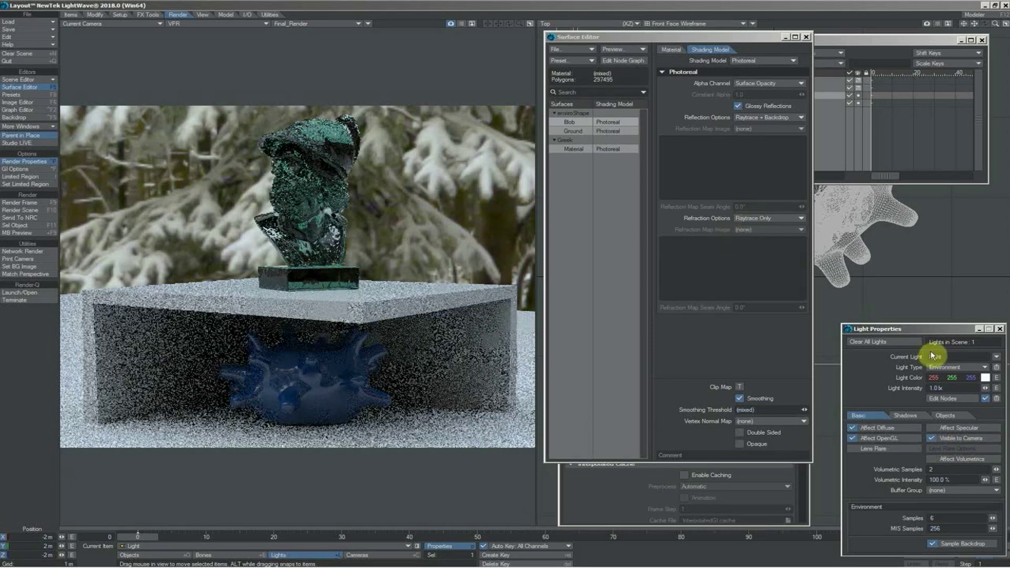
left_click(761, 220)
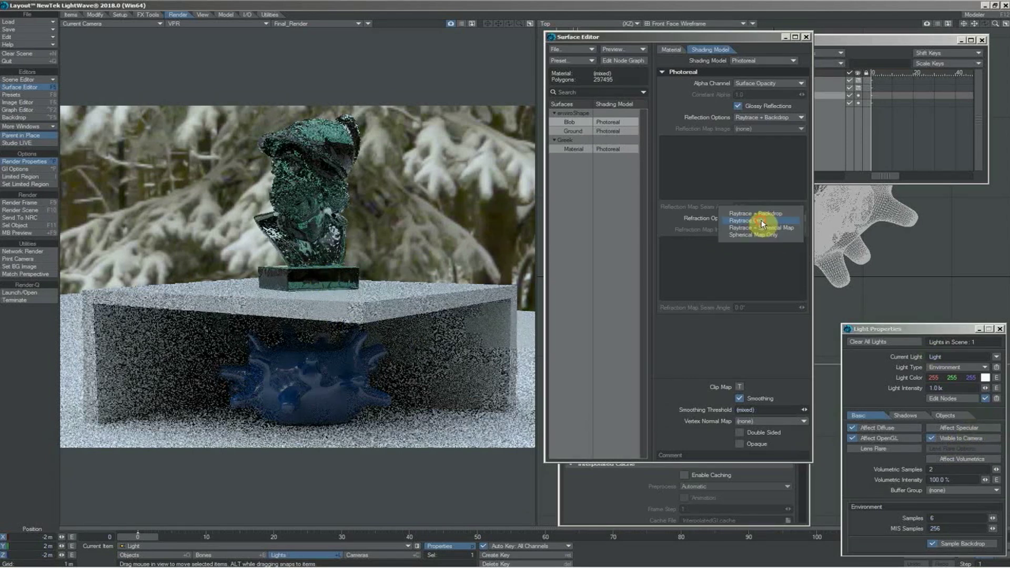
- Choose Raytrace + Backdrop for refraction on the Material, Blob and Ground surfaces
left_click(760, 216)
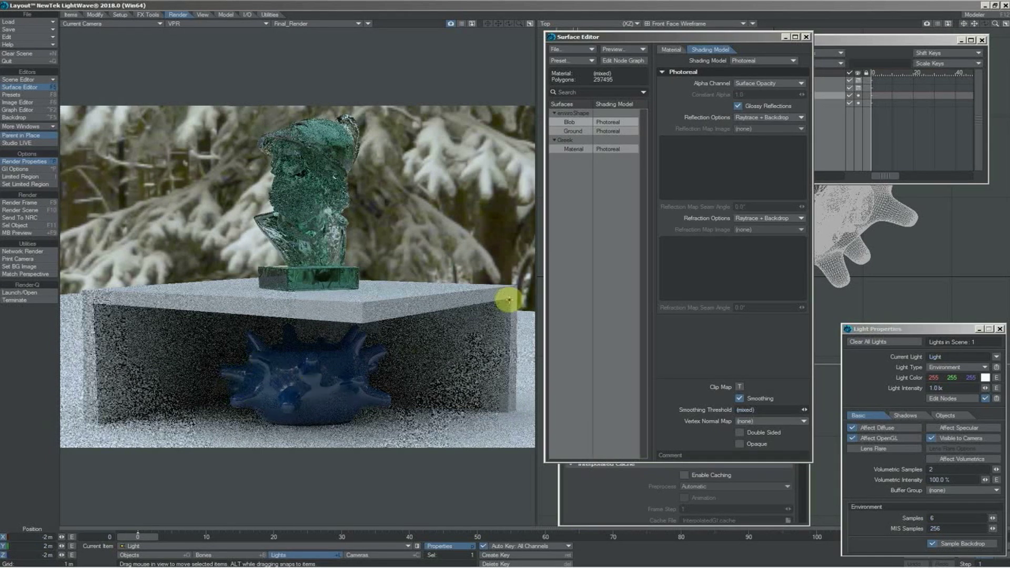
- Revert reflection and refraction to Raytrace Only; enable the environment light's Affect Specular and Visible to Camera
left_click(954, 437)
left_click(954, 438)
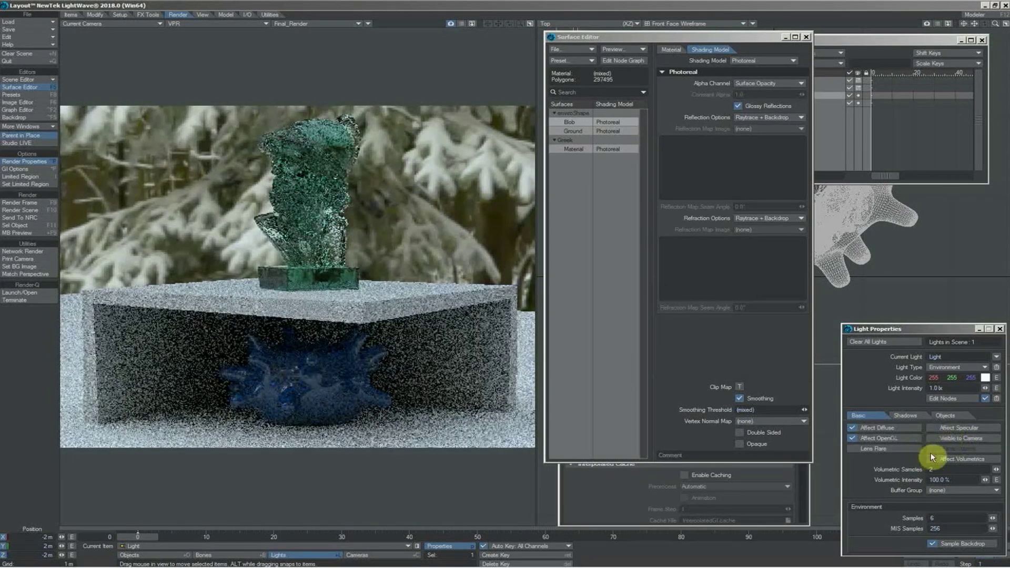
left_click(762, 219)
left_click(760, 223)
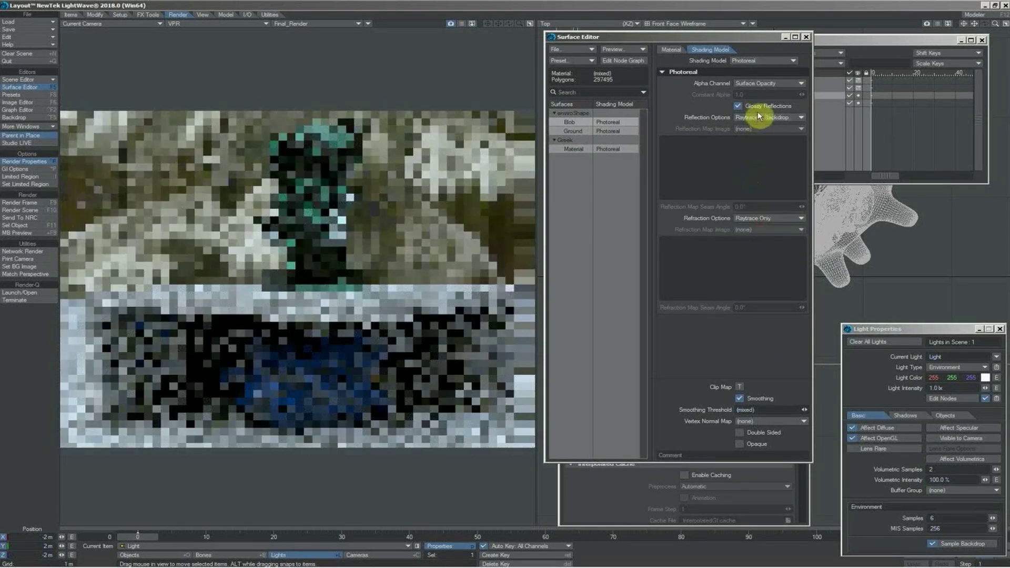
left_click(758, 116)
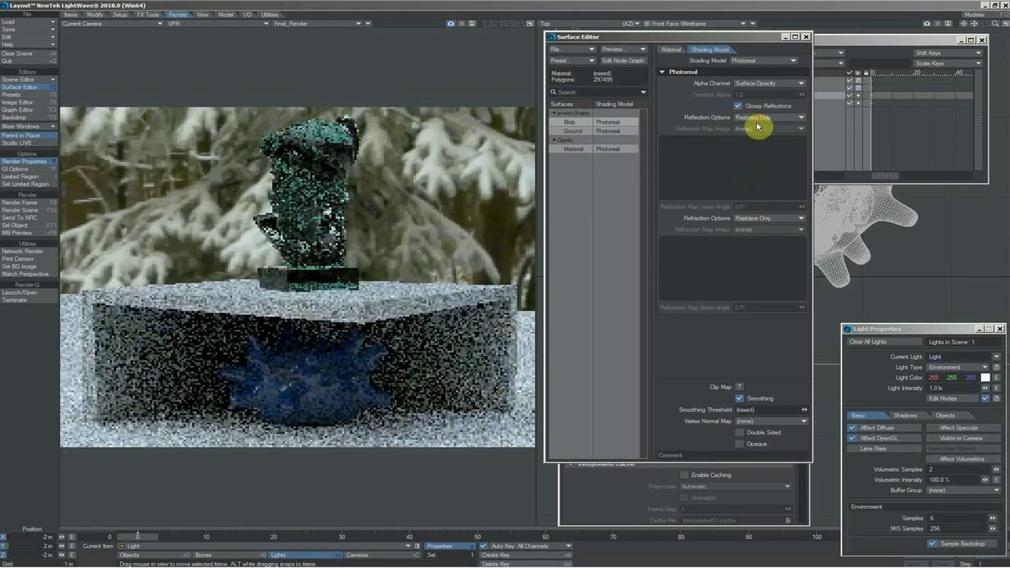
left_click(758, 121)
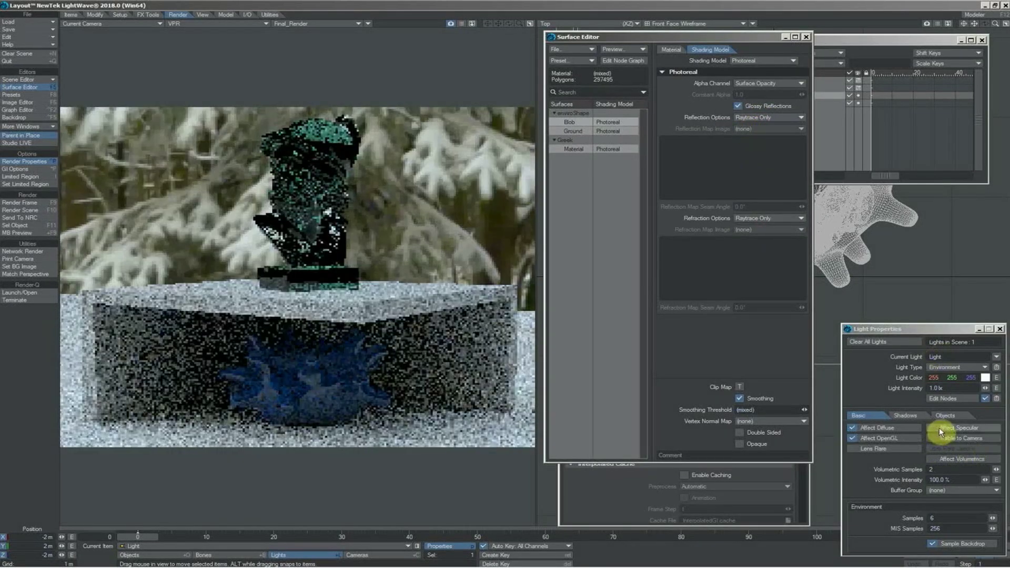
left_click(938, 428)
left_click(934, 436)
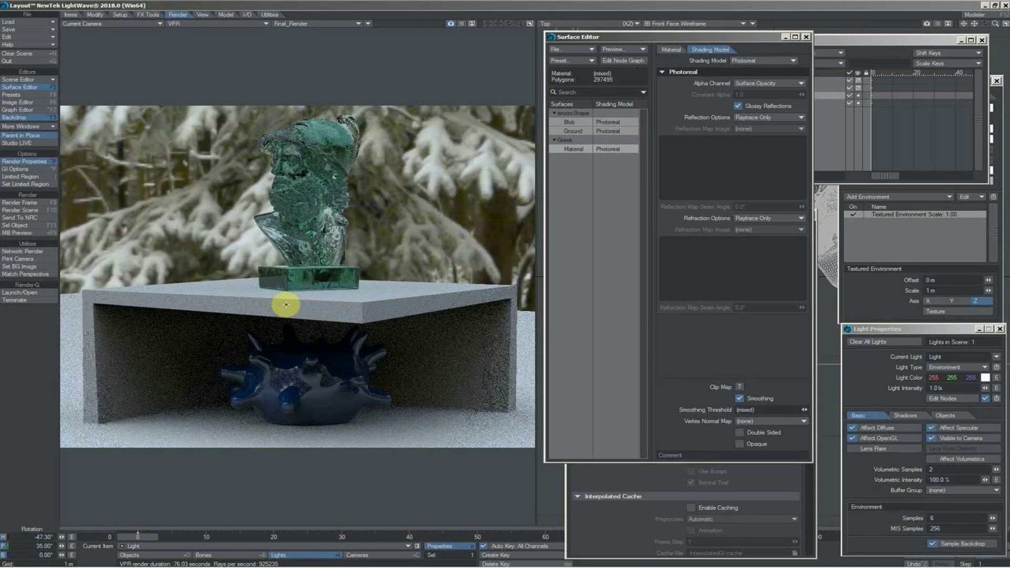
- Confirm 3 diffuse bounces, then enable GI with Sample Backdrop and ISBG Sampling off
left_click(625, 515)
left_click(613, 242)
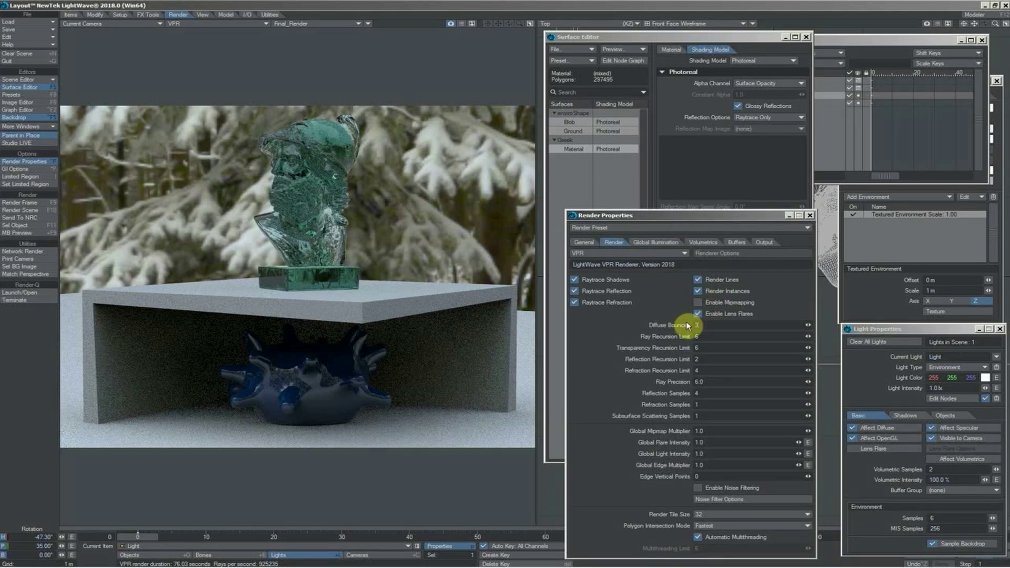
key("Return")
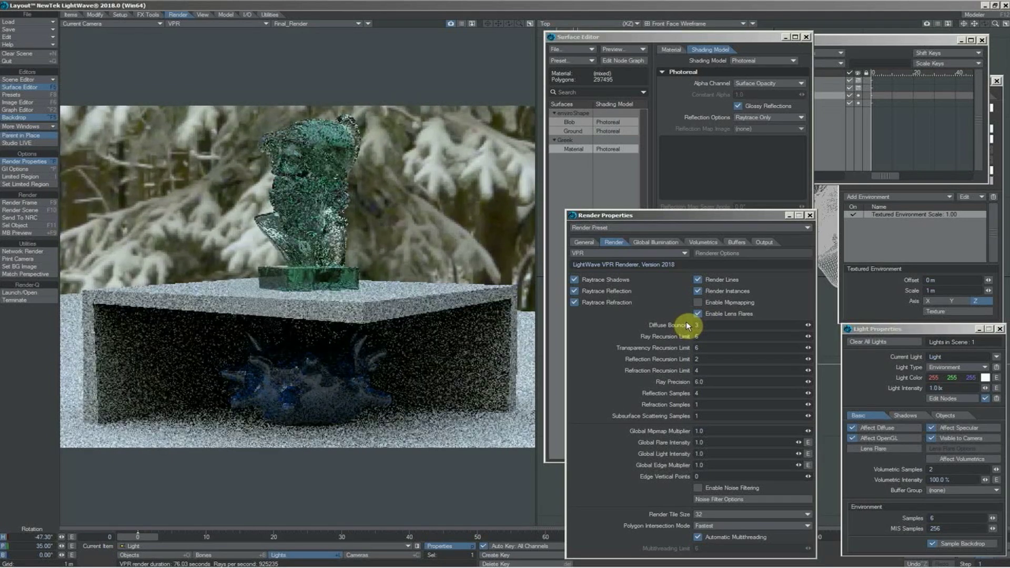
left_click(656, 244)
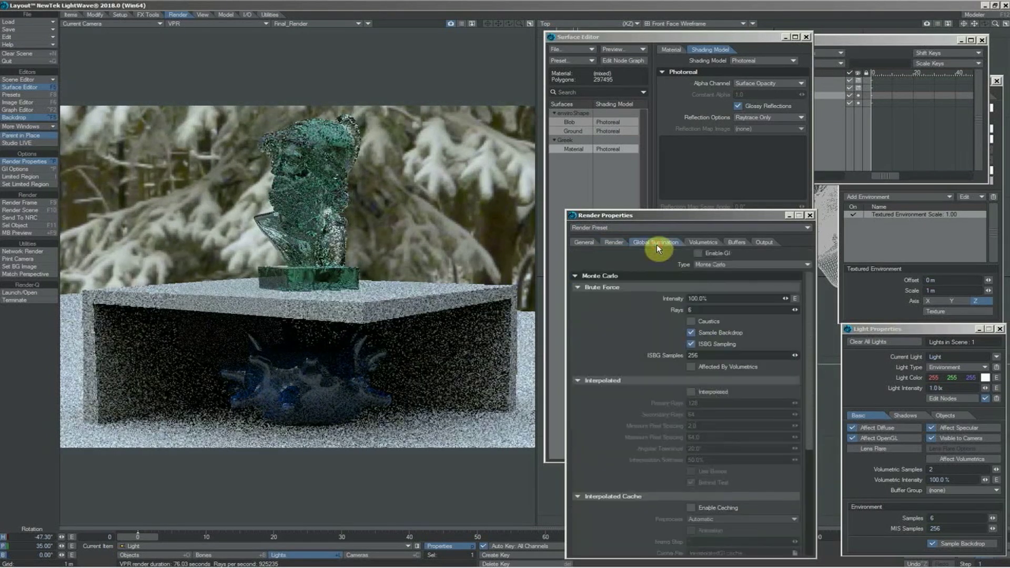
left_click(692, 333)
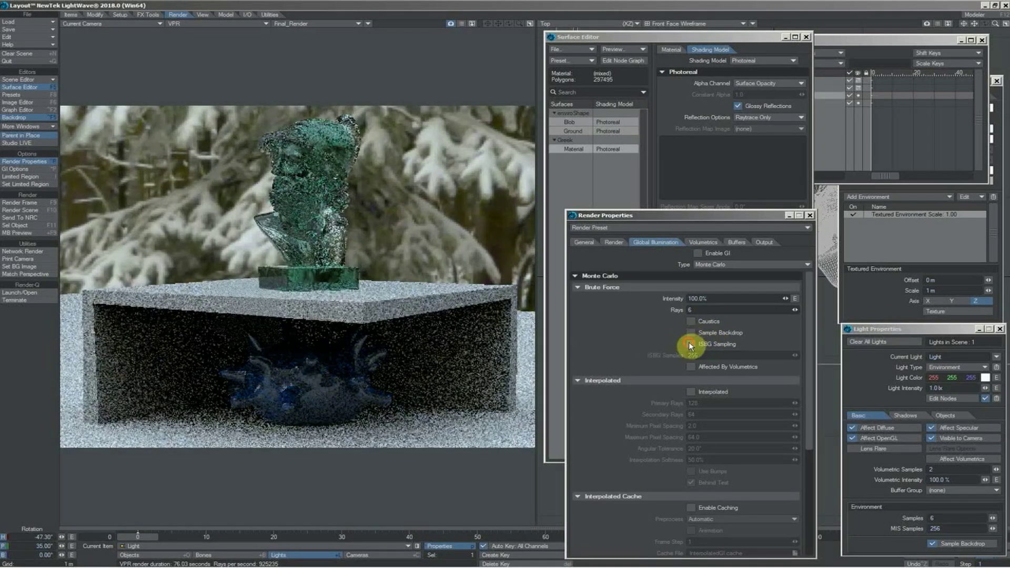
left_click(695, 342)
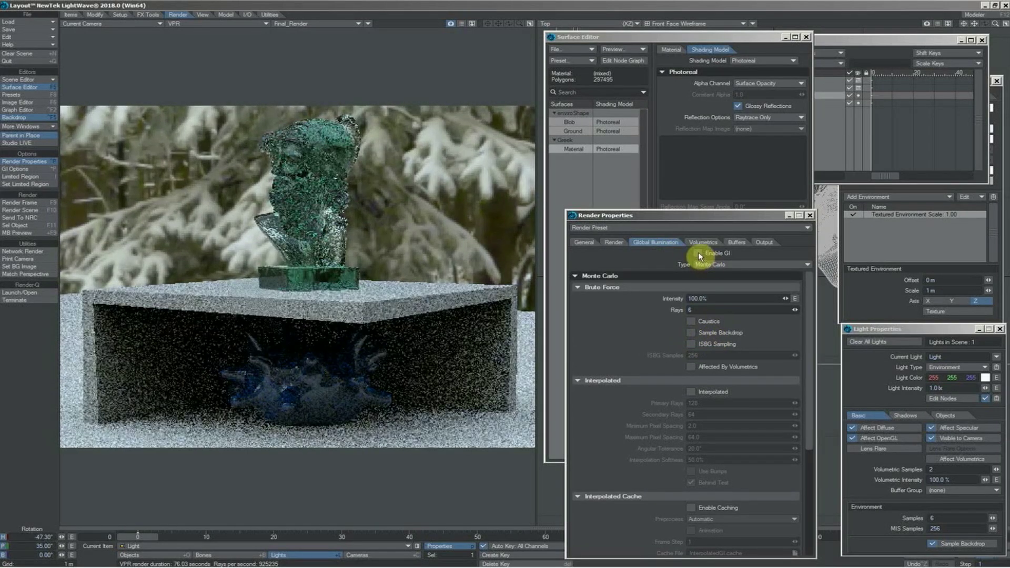
left_click(697, 253)
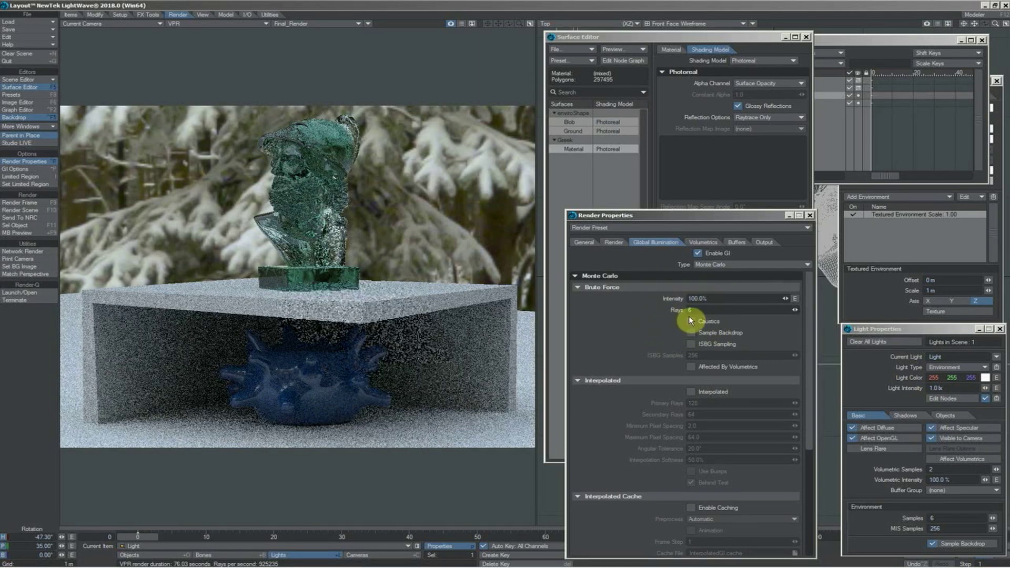
- Lower Diffuse Bounces to 2 and return to the Global Illumination settings
left_click(616, 242)
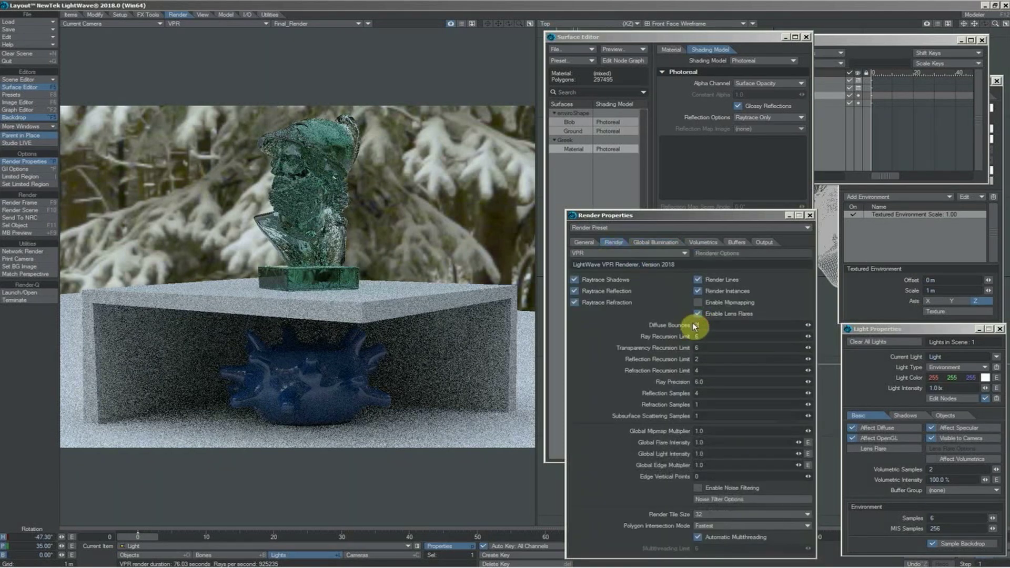
type("2")
key("Return")
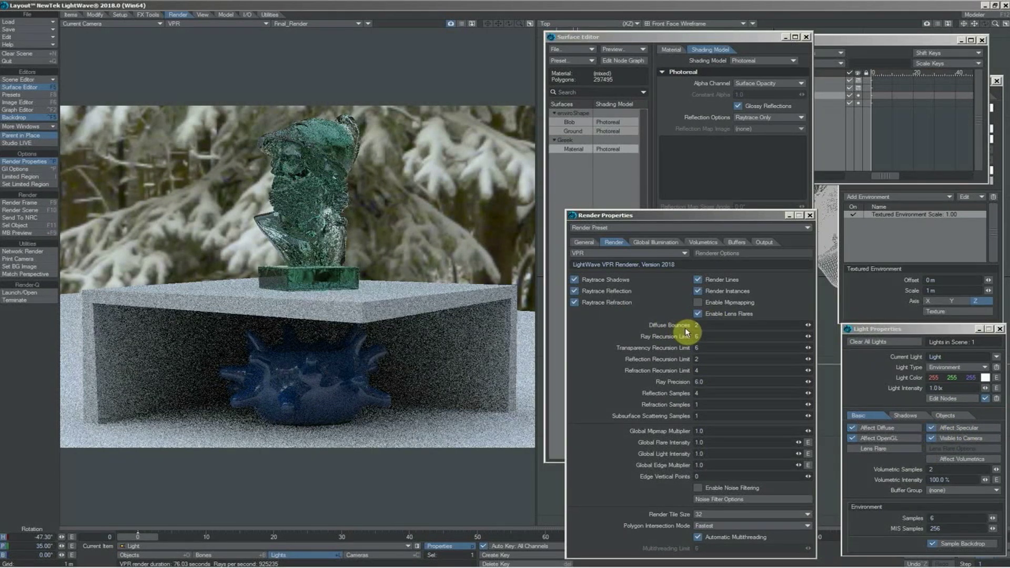
left_click(654, 242)
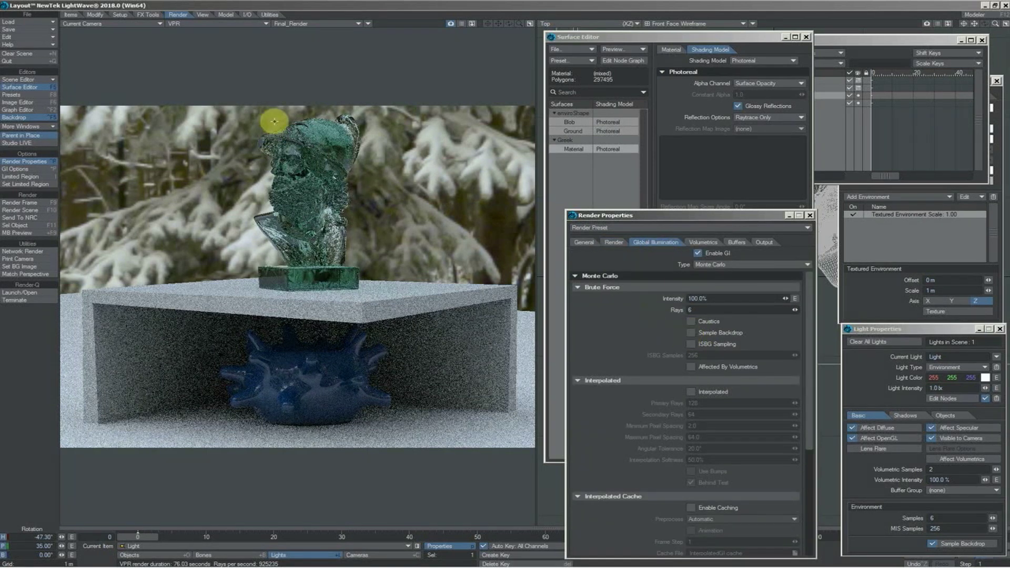
- Switch the VPR viewport buffer preview to Diffuse_Indirect
left_click(298, 24)
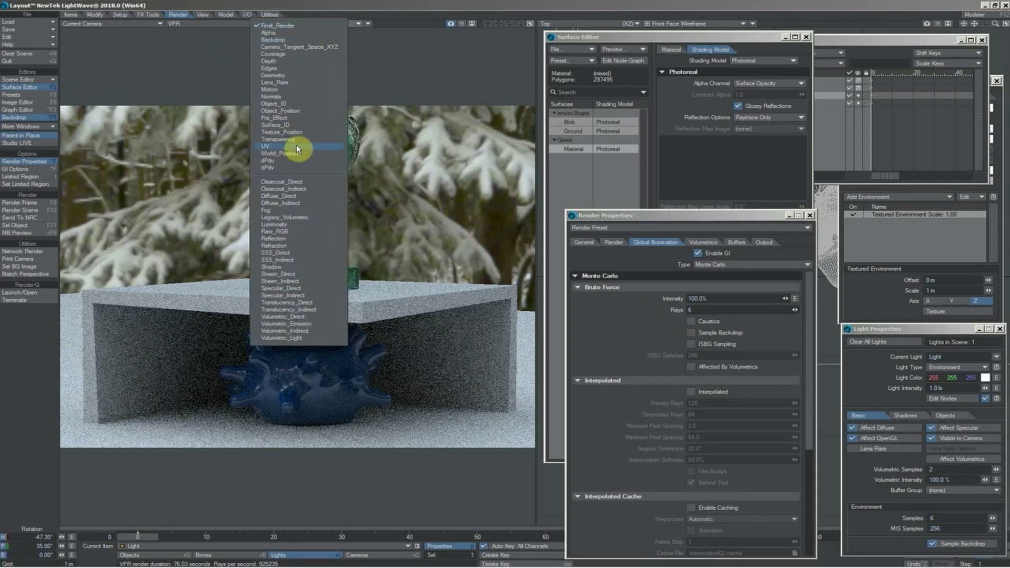
left_click(299, 202)
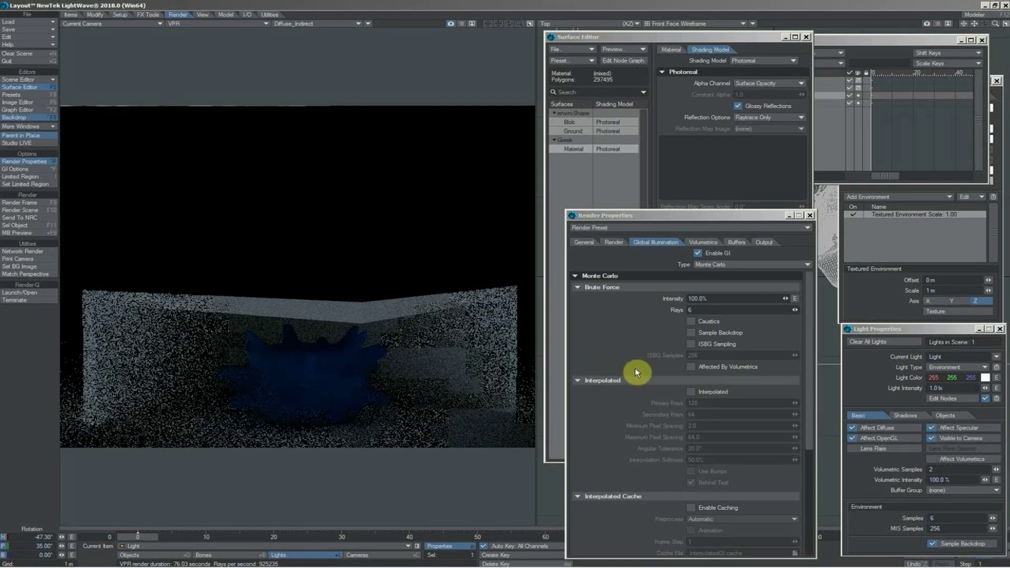
- Switch GI to Interpolated with 128 secondary rays and pixel spacing from 16 to 120
left_click(691, 389)
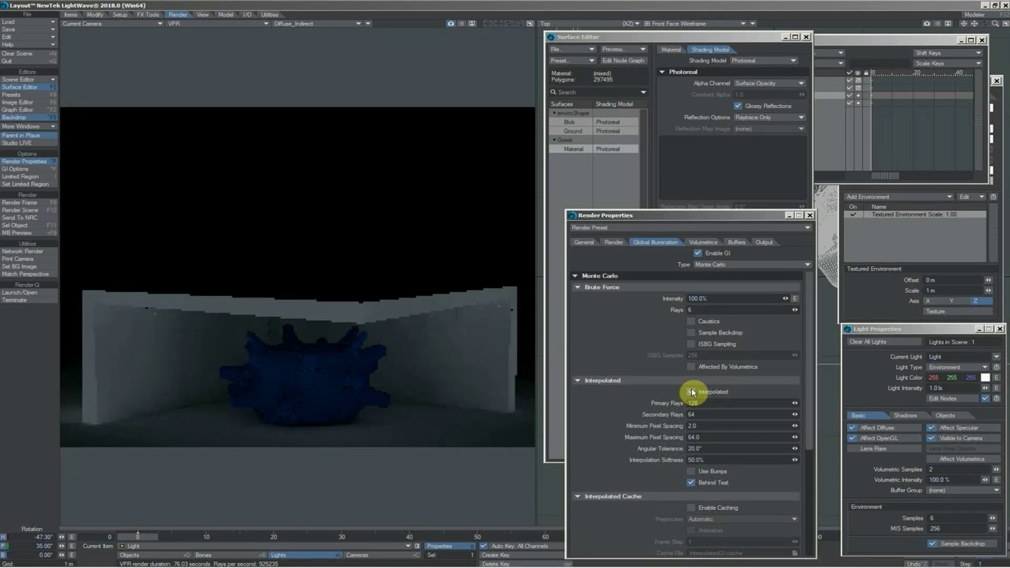
left_click(910, 332)
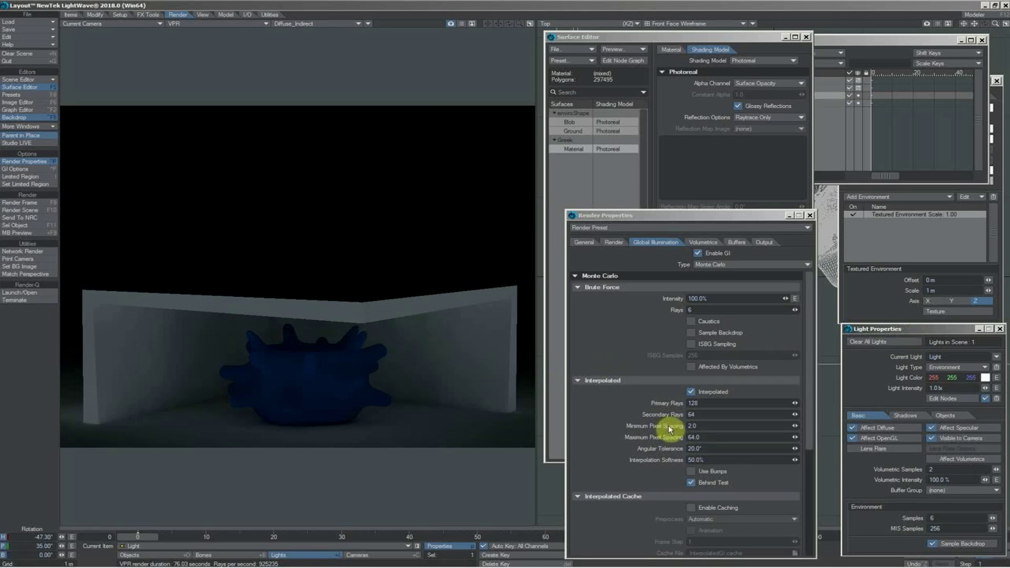
left_click(694, 414)
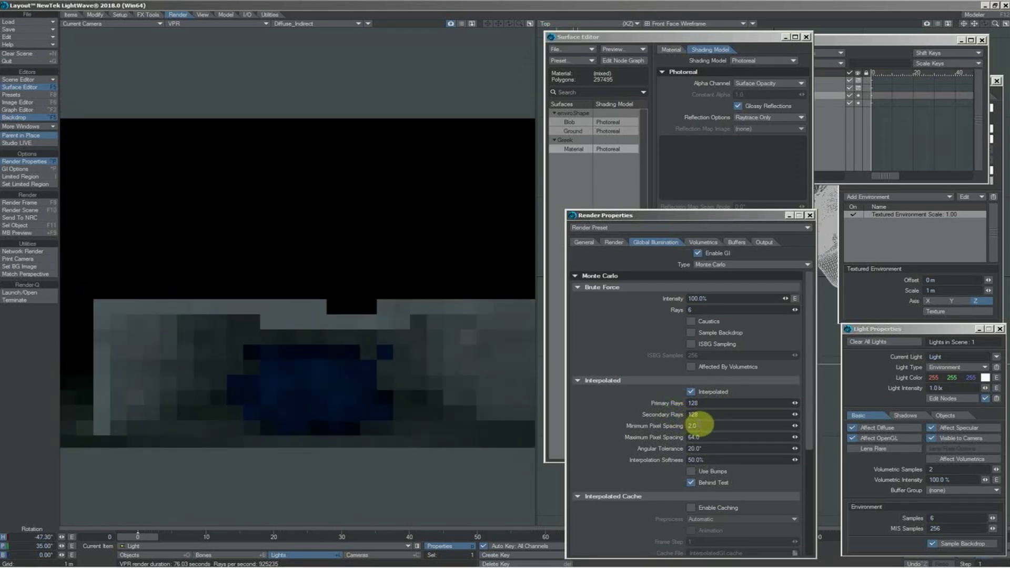
left_click(695, 425)
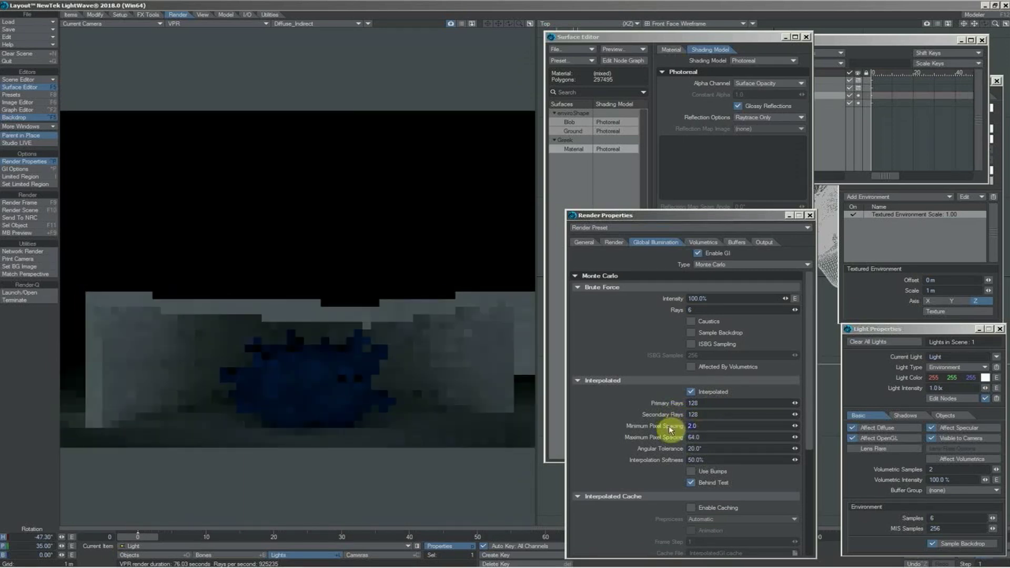
type("16")
key("Tab")
type("120")
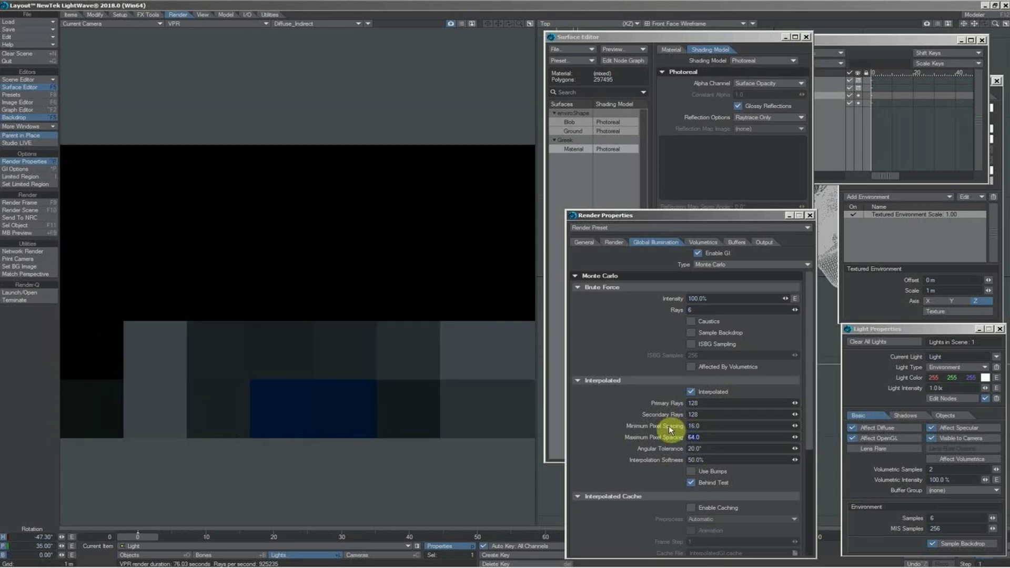
key("Return")
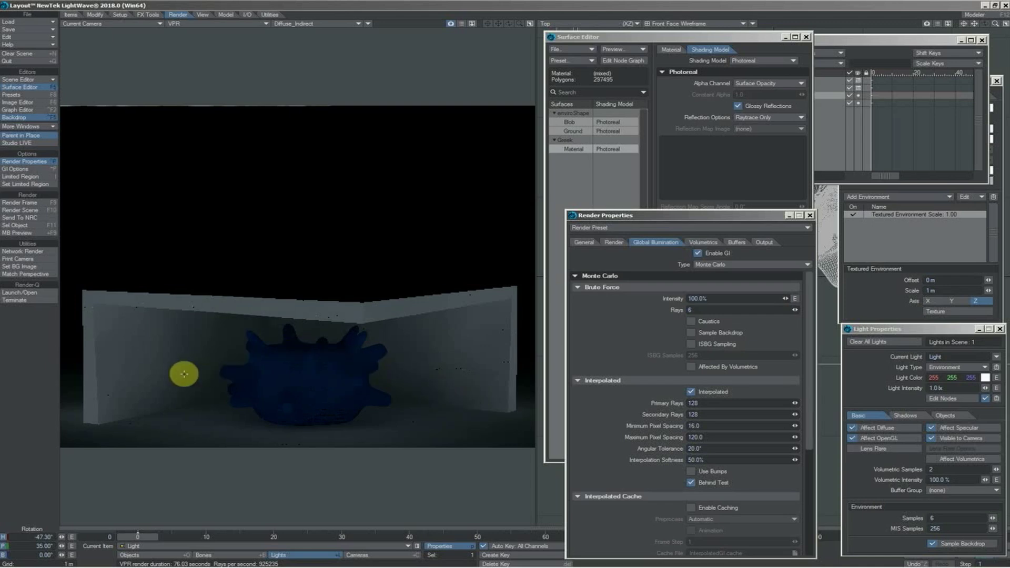
- Set the VPR preview buffer to Final_Render
left_click(292, 24)
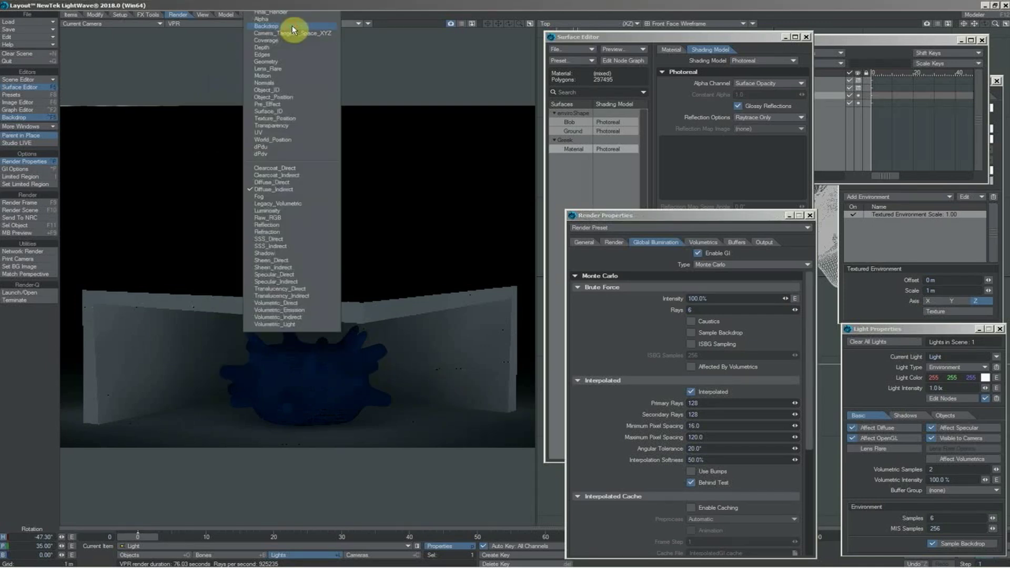
left_click(293, 12)
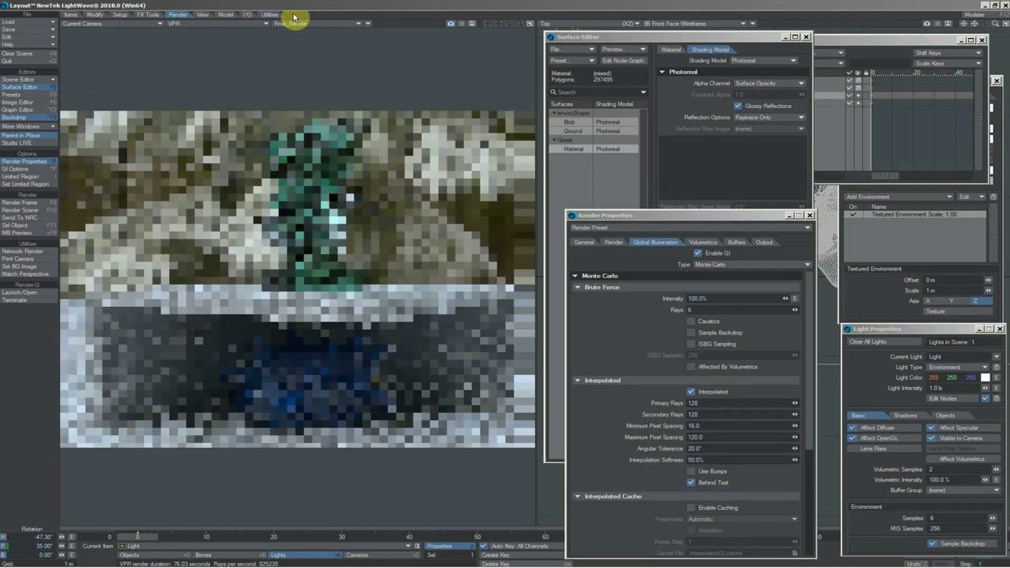